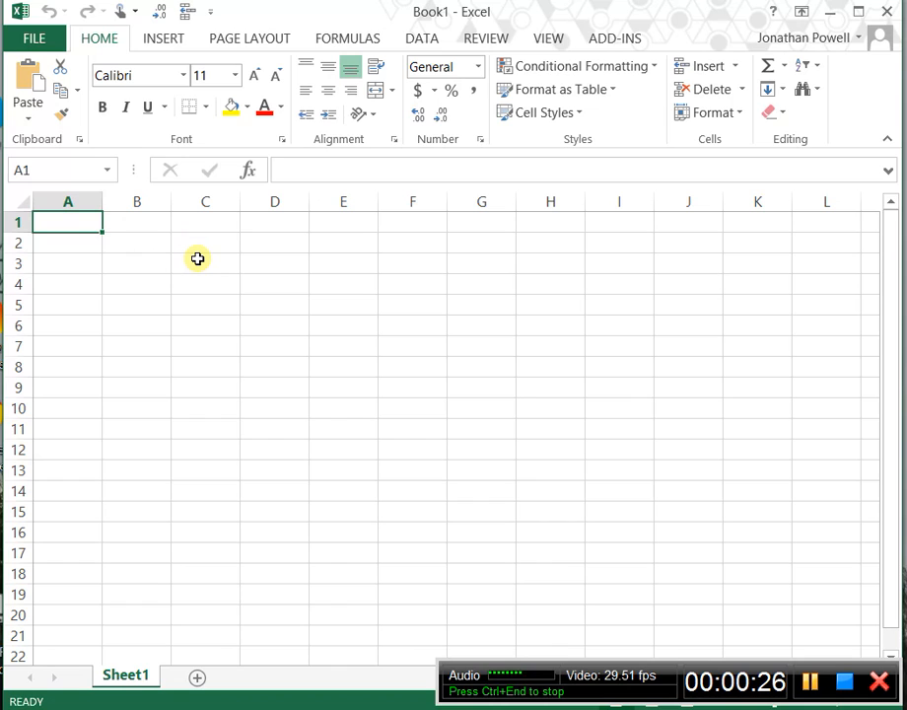
# Enter the label "Initial amount" in cell A1.
pyautogui.write('Initia')
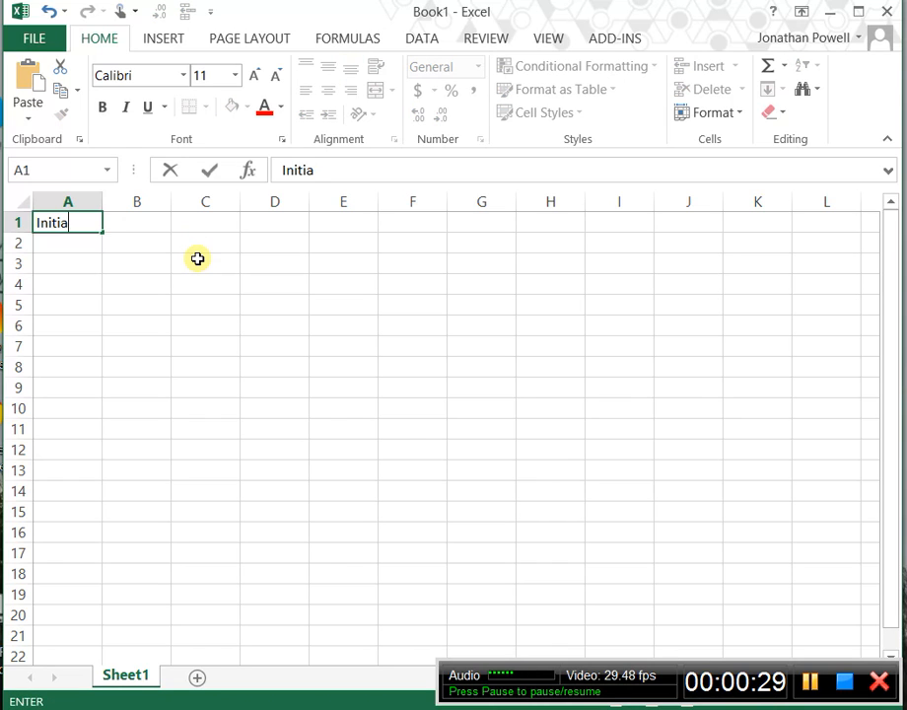
pyautogui.write('l ampunt')
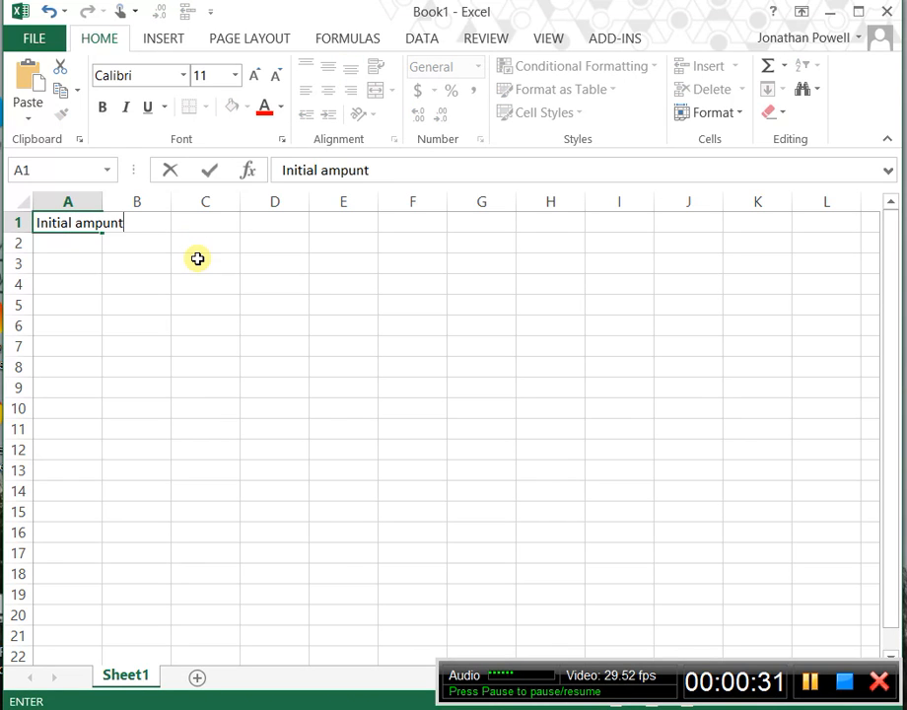
pyautogui.press('BackSpace')
pyautogui.press('BackSpace')
pyautogui.press('BackSpace')
pyautogui.press('BackSpace')
pyautogui.write('ount')
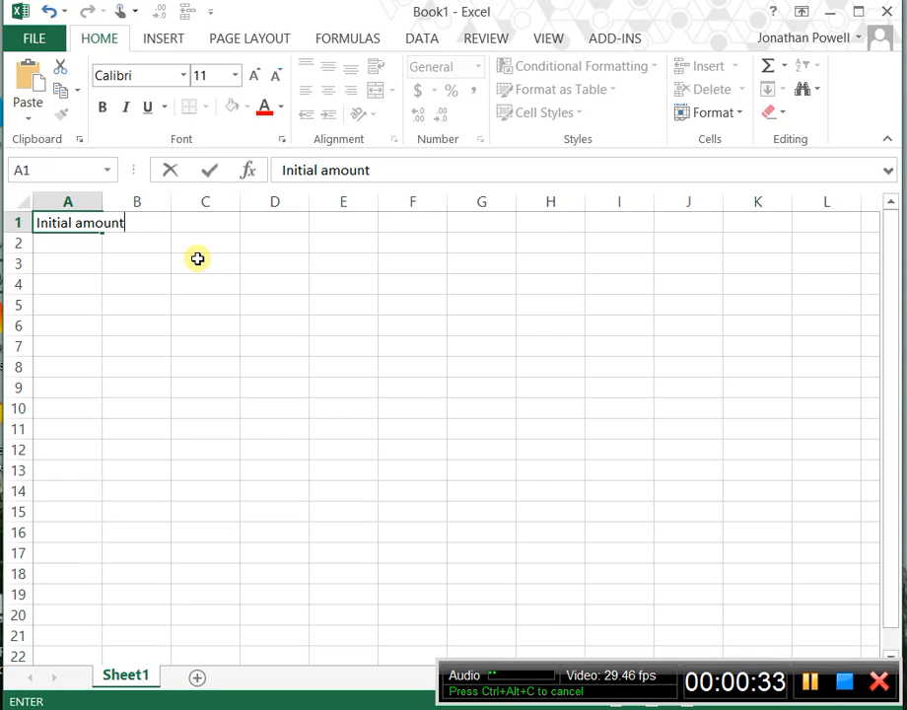
pyautogui.press('Return')
# Enter the label "APR" in cell A2, below the initial amount label.
pyautogui.write('a')
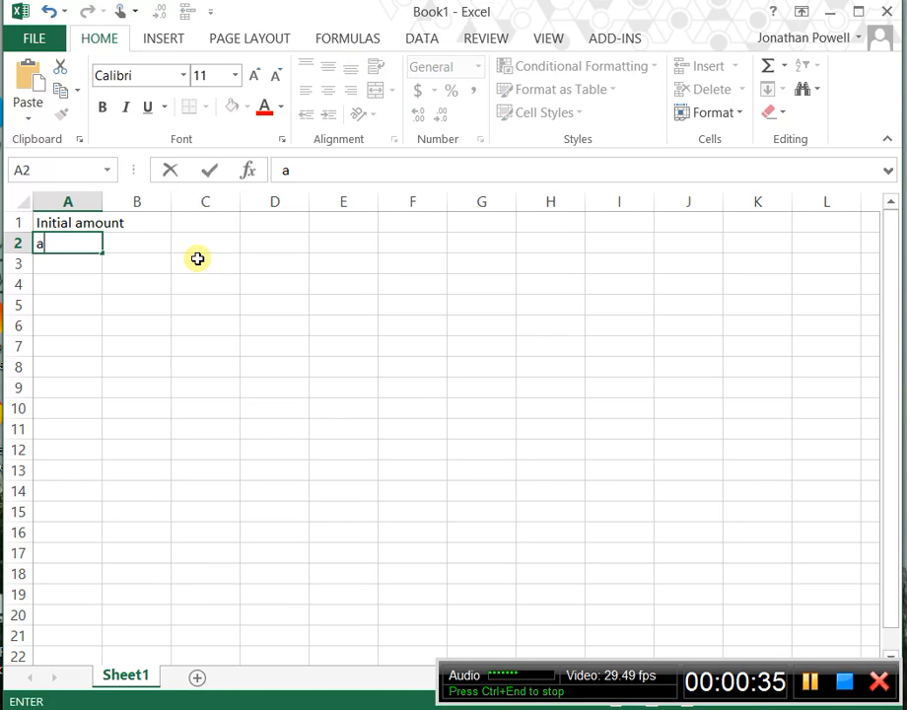
pyautogui.press('BackSpace')
pyautogui.write('A')
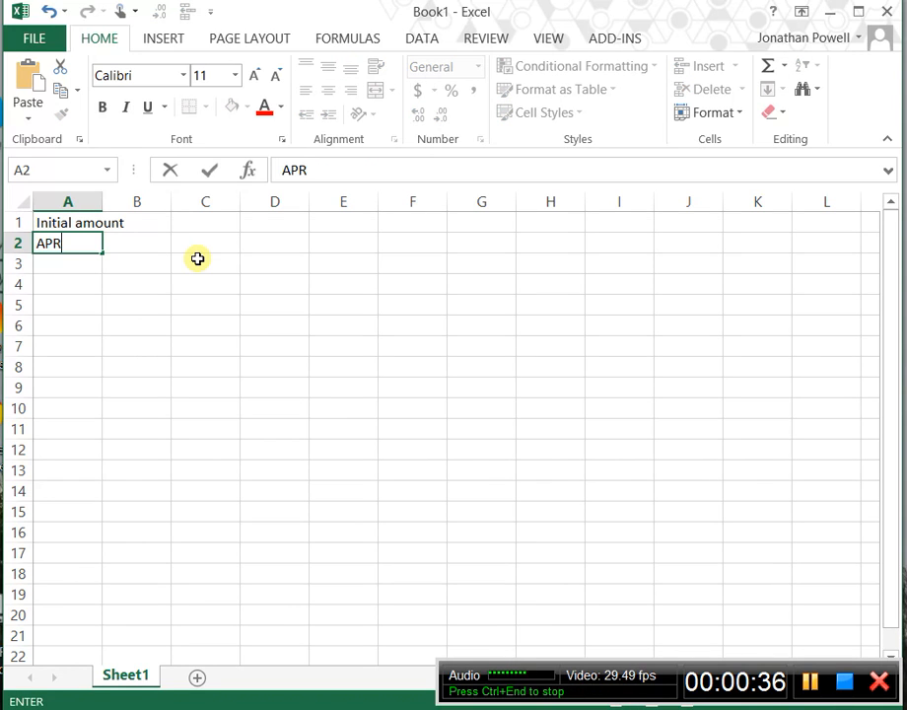
pyautogui.write('PR')
pyautogui.press('Return')
# Enter 1000 in cell B1 as the initial amount and apply the dollar accounting format.
pyautogui.press('Up')
pyautogui.press('Up')
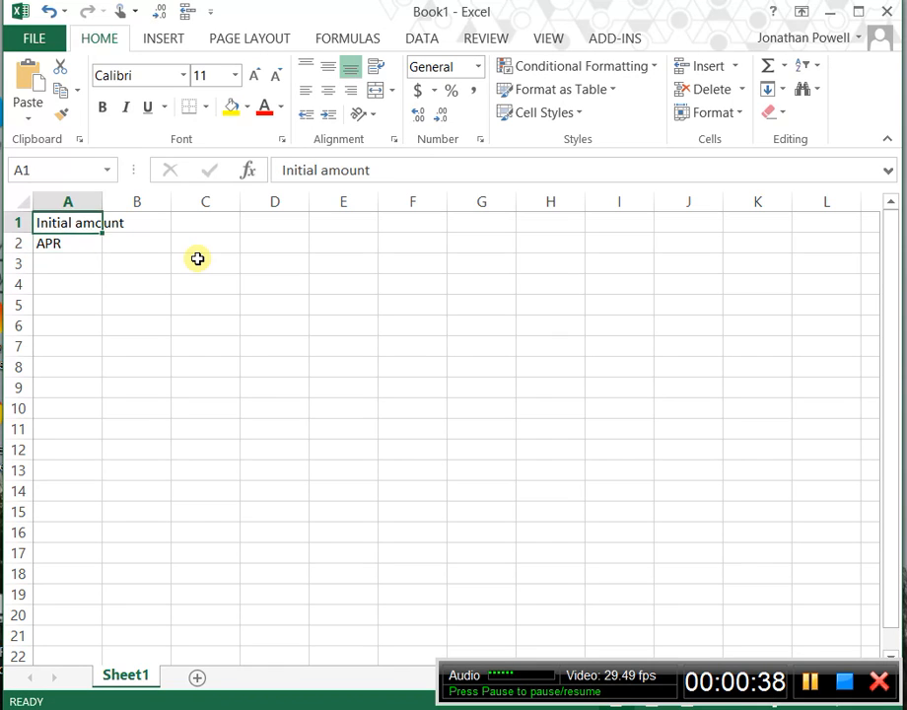
pyautogui.press('Right')
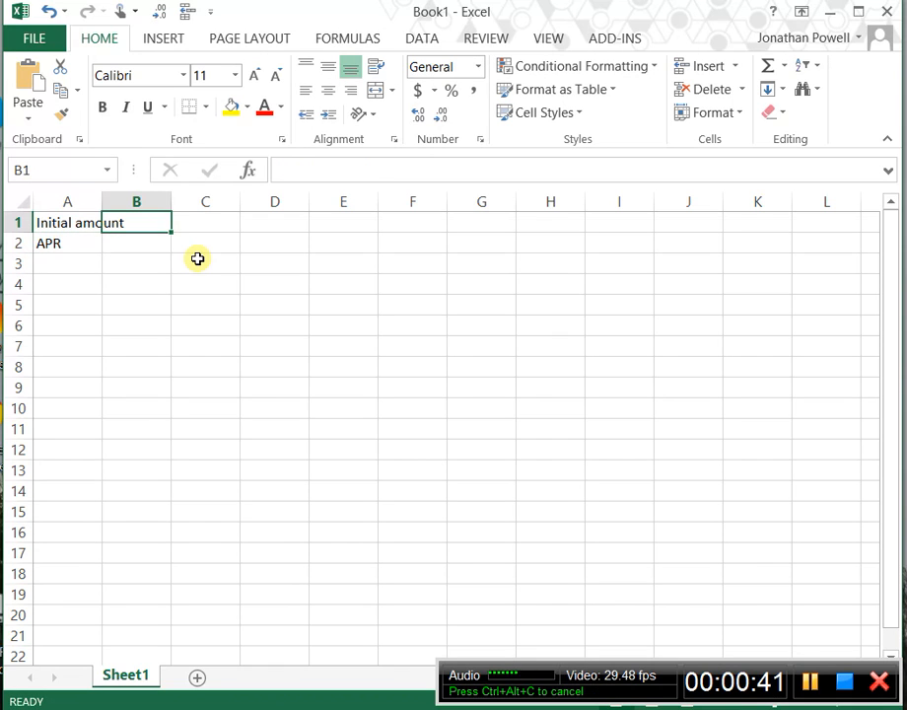
pyautogui.write('1000')
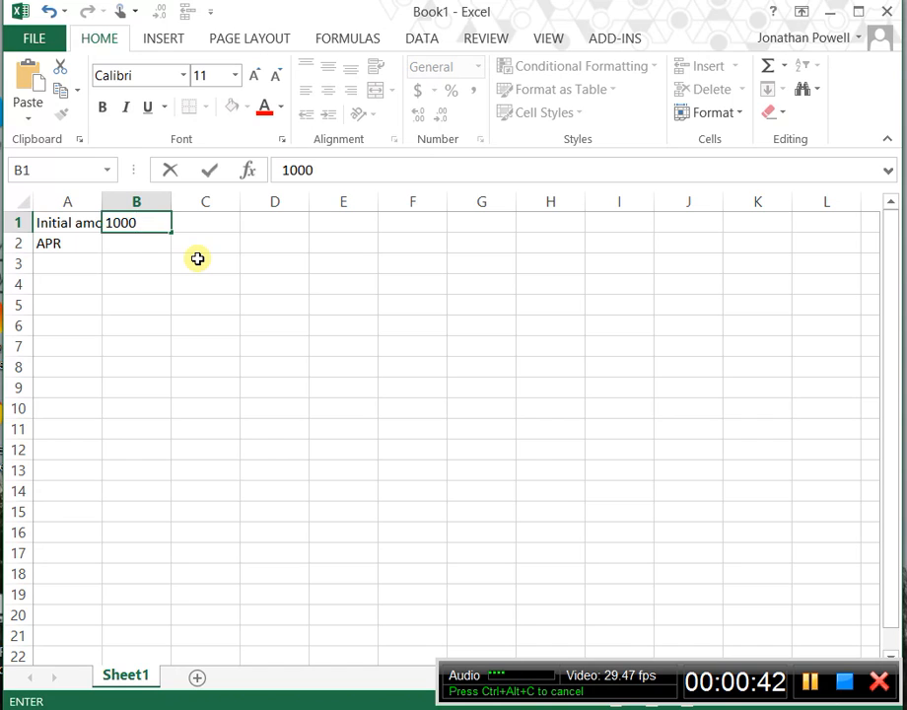
pyautogui.press('Return')
pyautogui.press('Up')
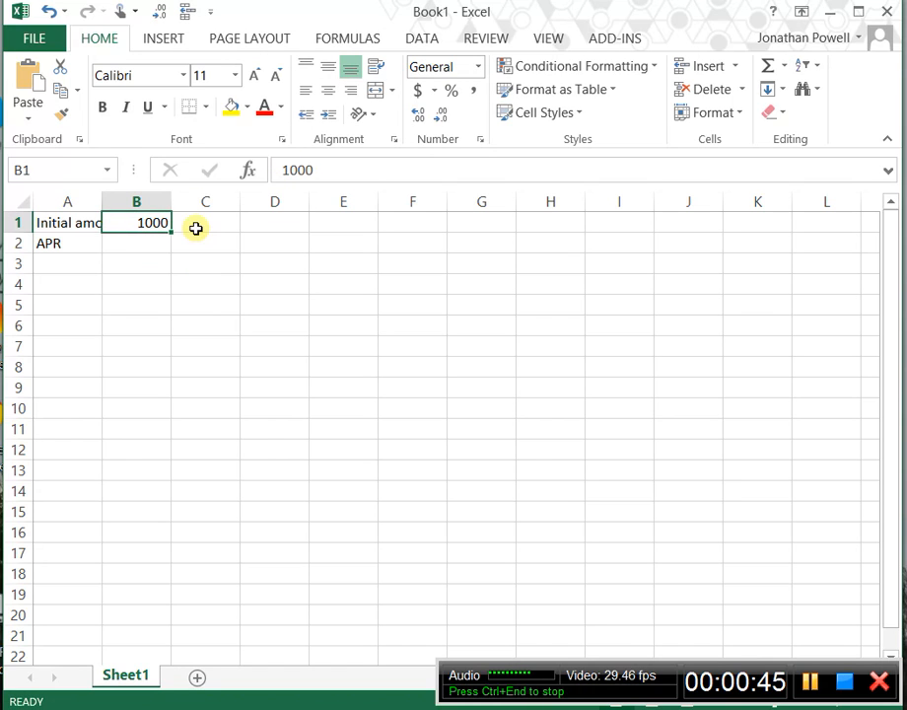
pyautogui.click(420, 94)
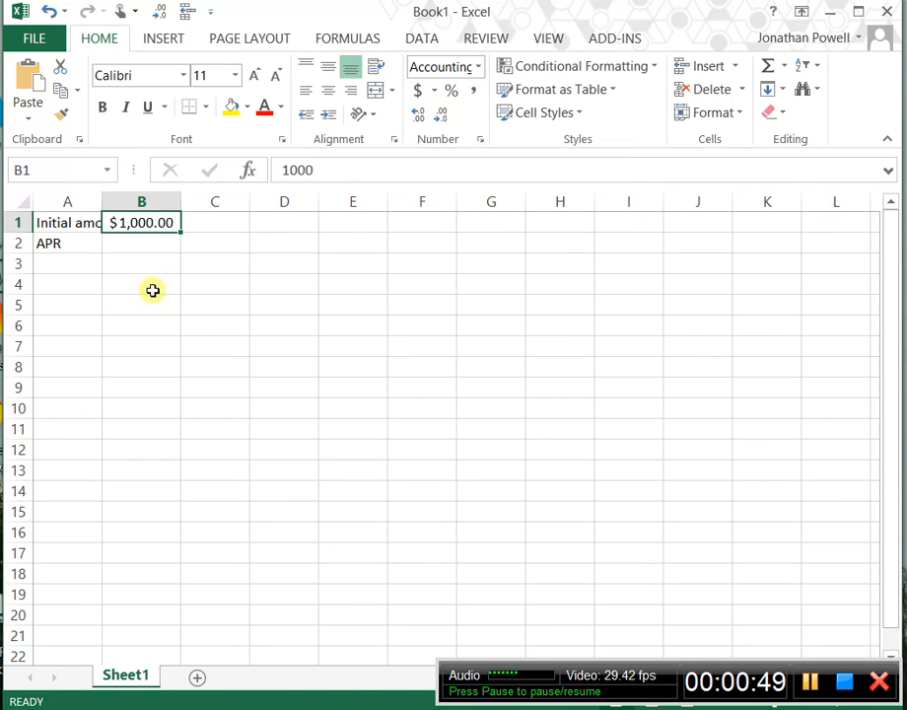
# Enter .05 in cell B2 as the APR value.
pyautogui.click(164, 249)
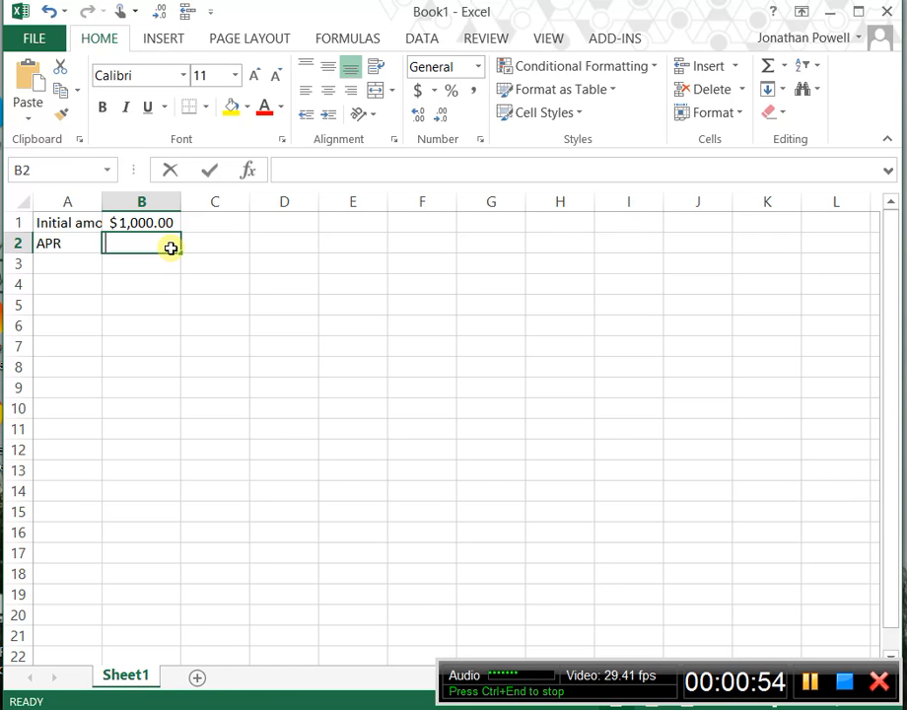
pyautogui.write('5')
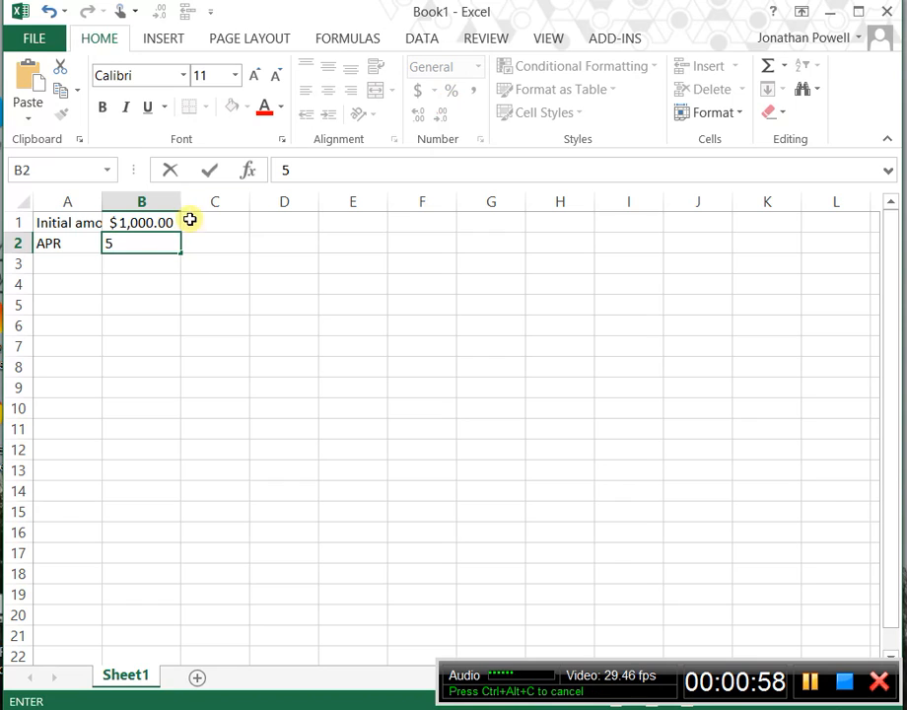
pyautogui.click(159, 248)
pyautogui.press('BackSpace')
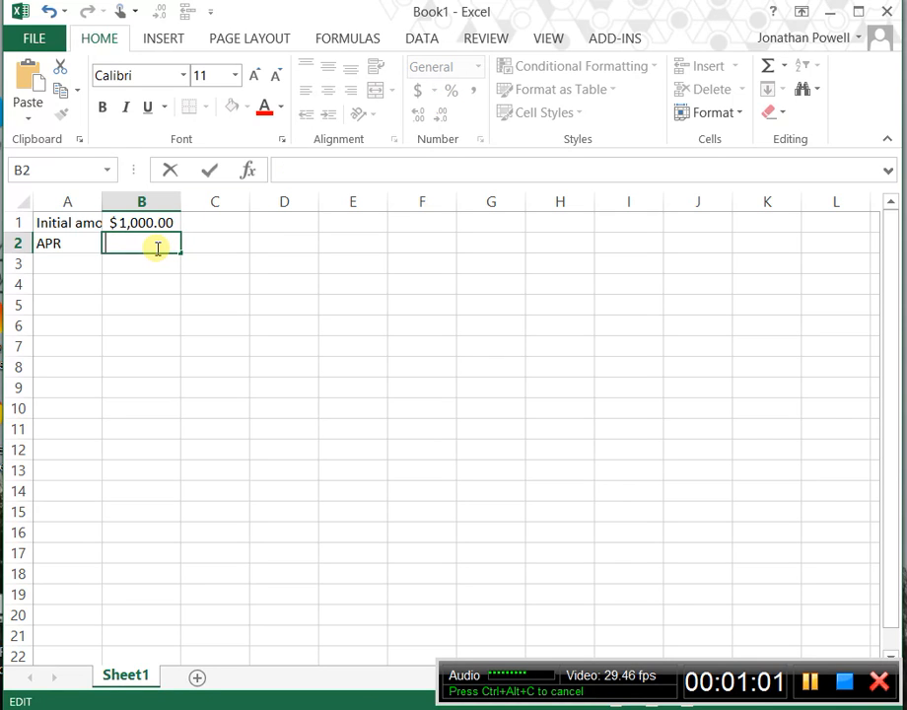
pyautogui.write('.05')
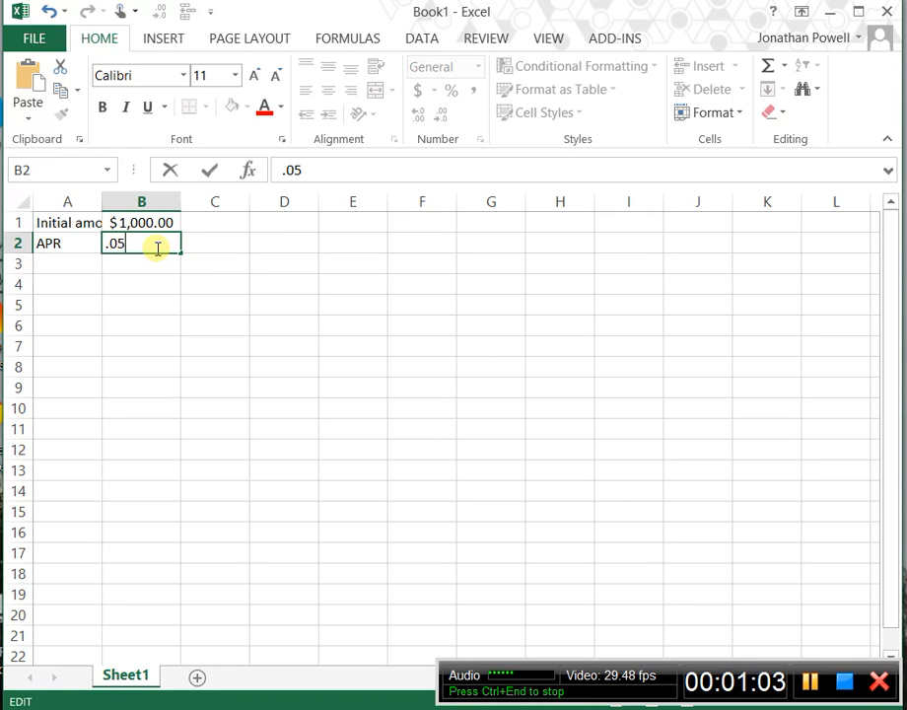
pyautogui.press('Return')
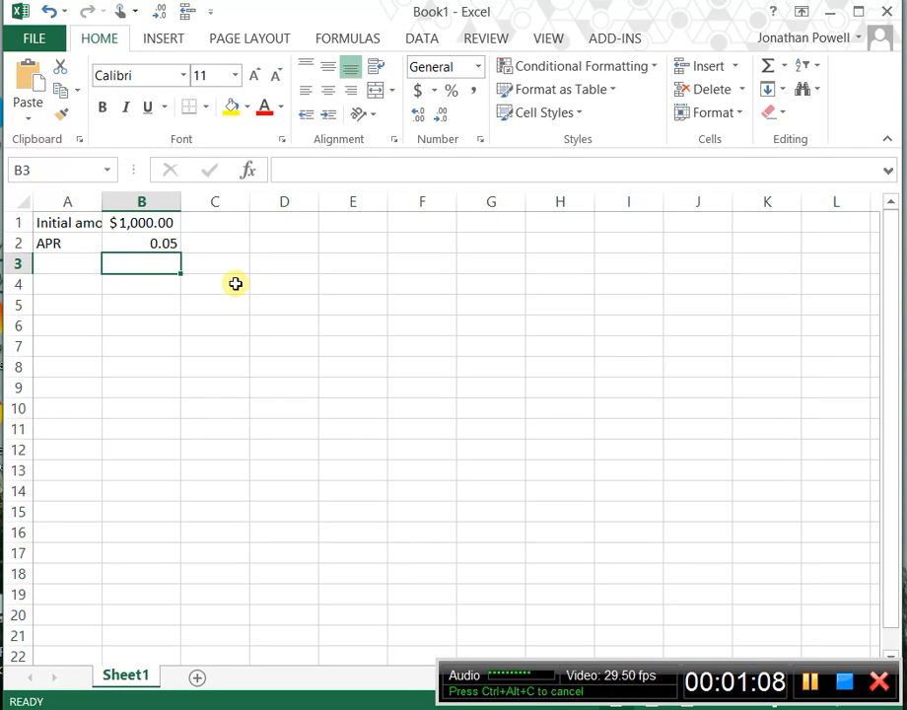
# Enter the label "monthly" in cell A3, below the APR label.
pyautogui.click(81, 268)
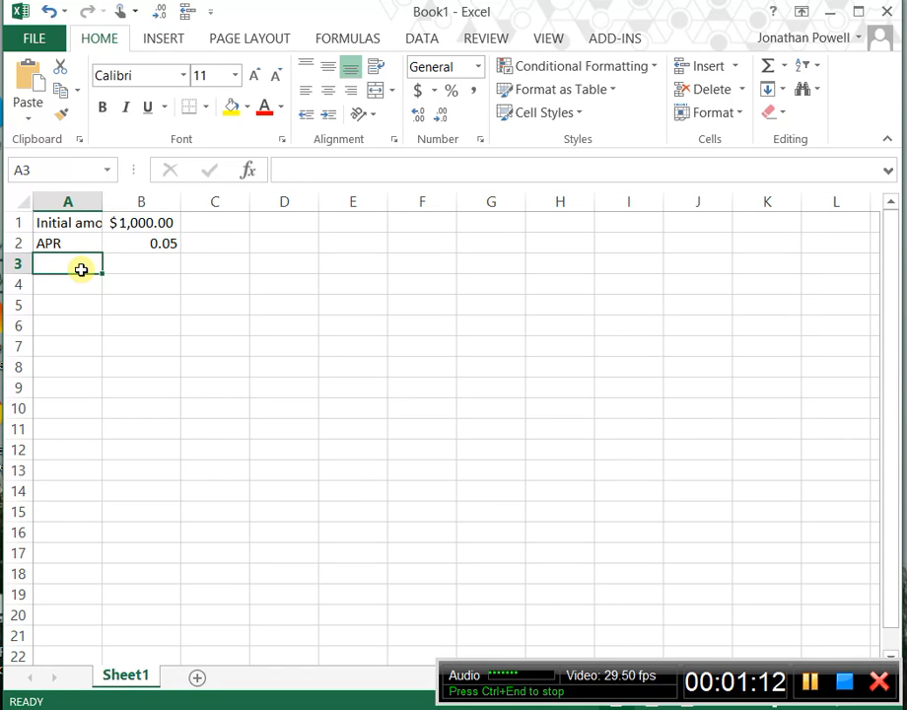
pyautogui.write('month')
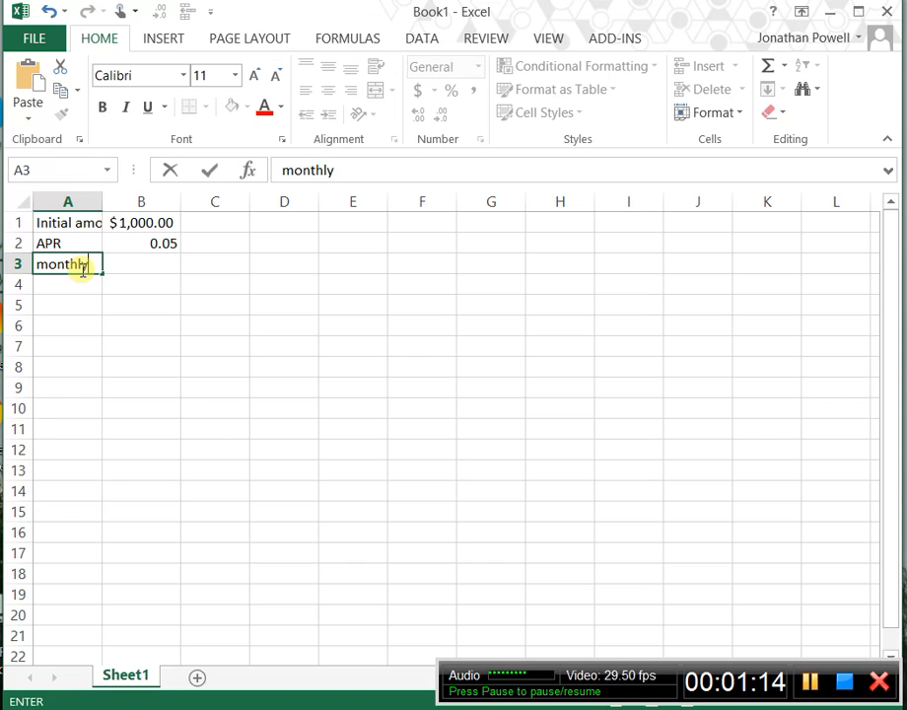
pyautogui.write('ly')
pyautogui.press('Tab')
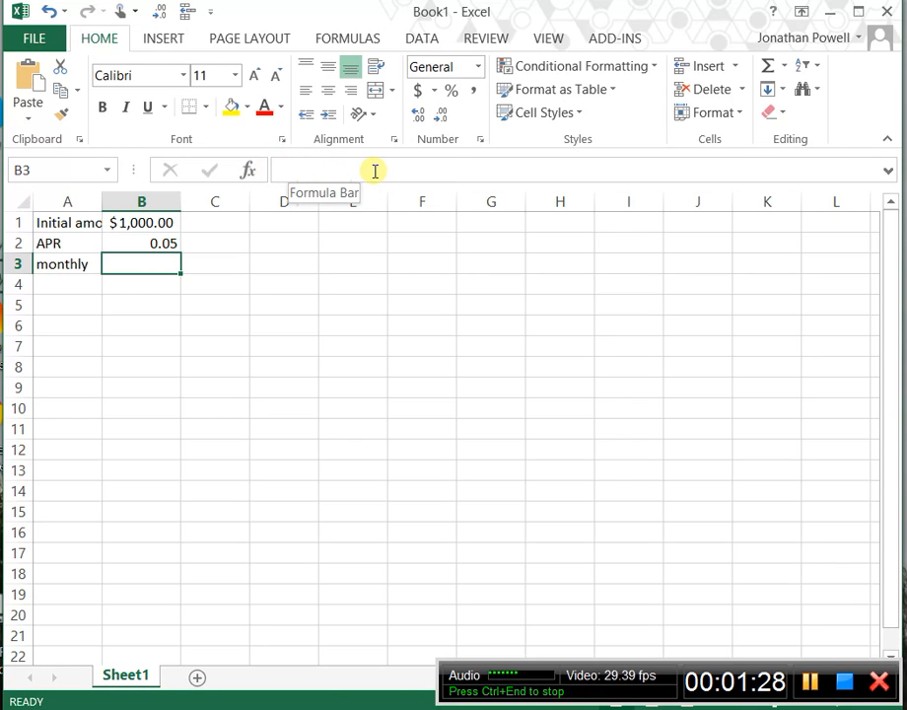
# Calculate the monthly rate in cell B3 with the formula =B2/12.
pyautogui.click(78, 266)
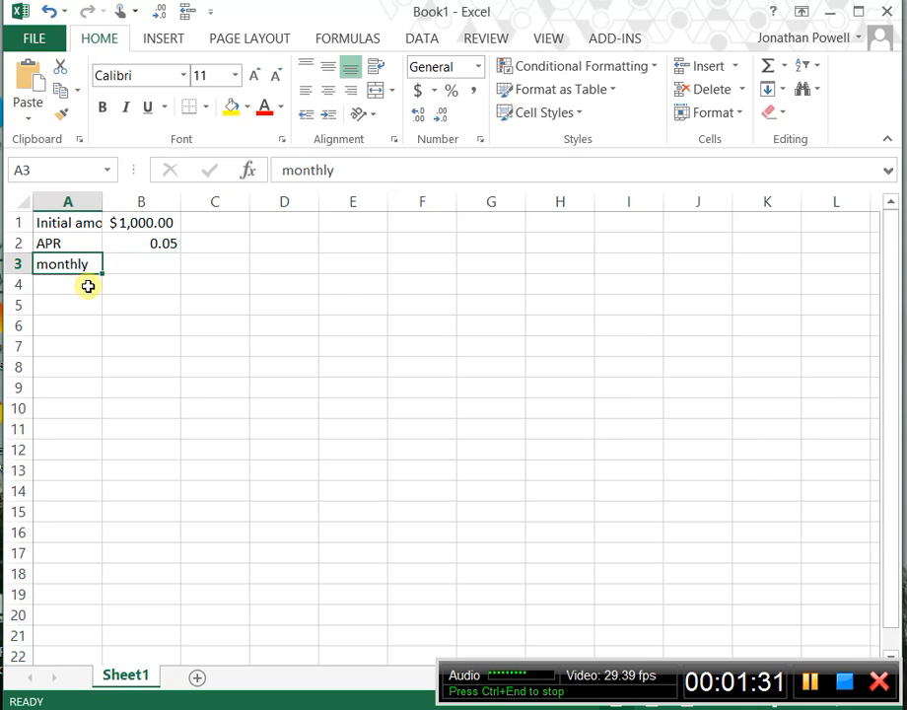
pyautogui.click(162, 263)
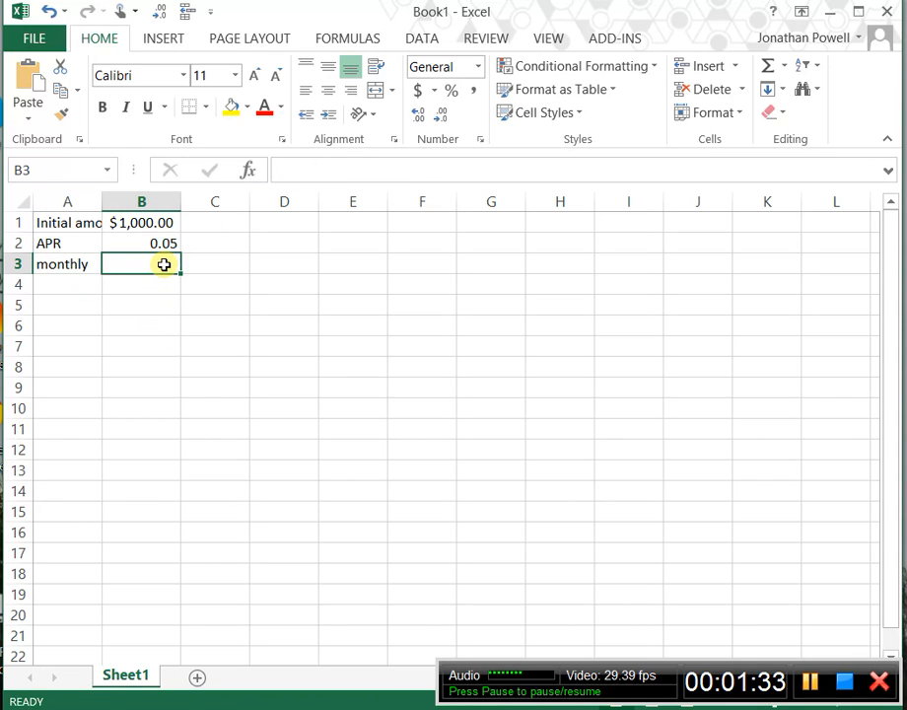
pyautogui.click(285, 170)
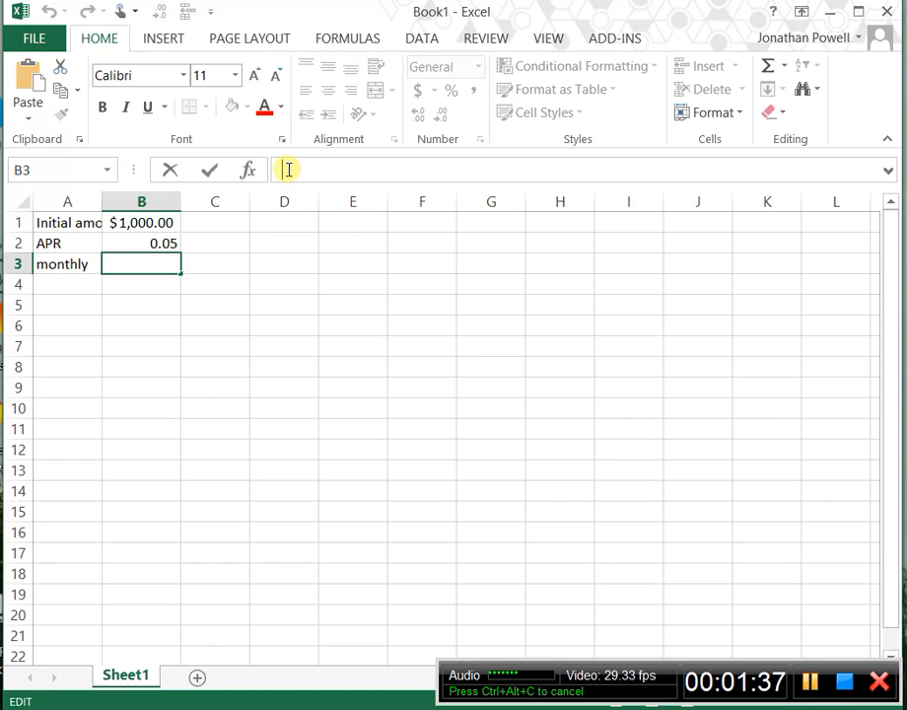
pyautogui.write('=')
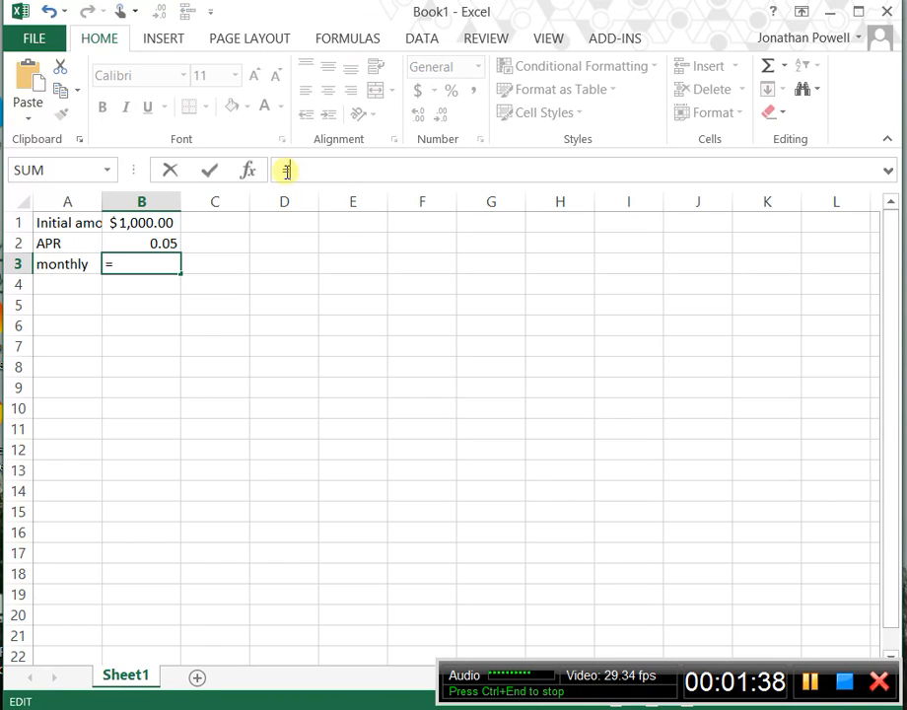
pyautogui.click(170, 240)
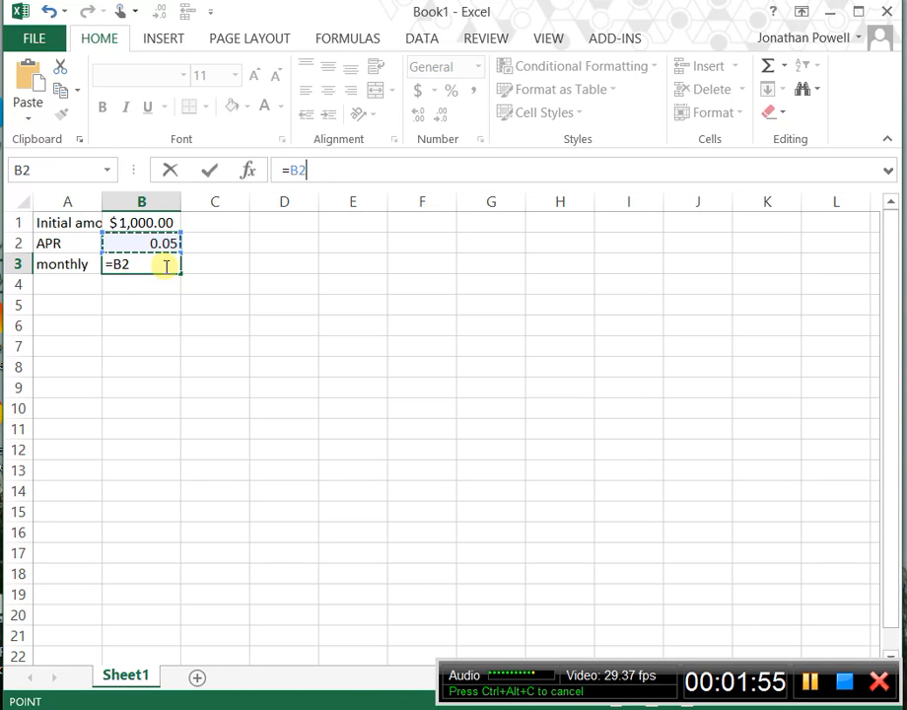
pyautogui.write('/12')
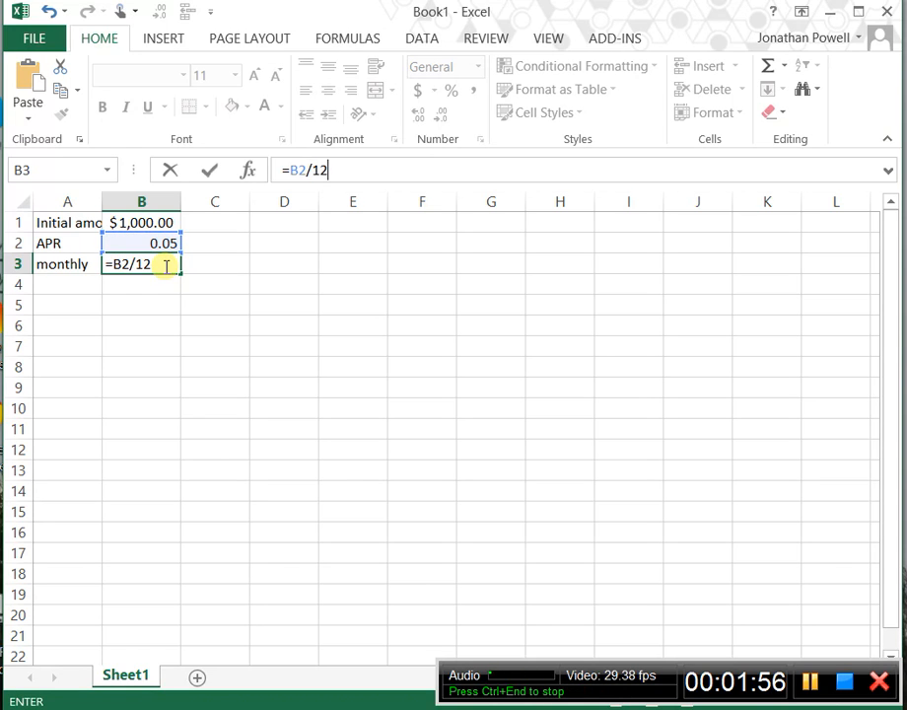
pyautogui.press('Return')
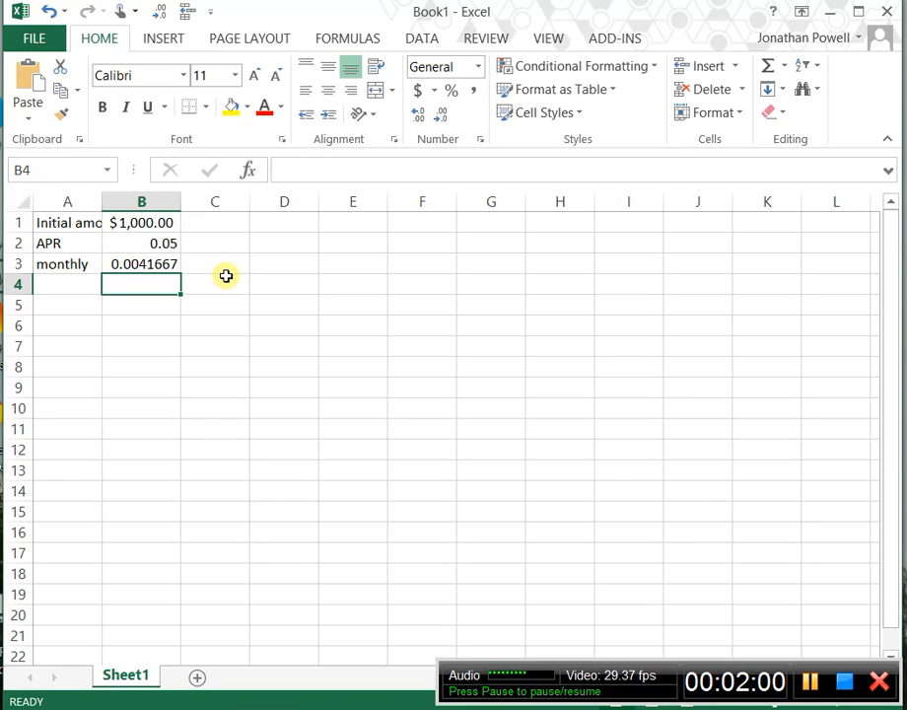
# Test the monthly rate formula by setting the APR in B2 to .06, and restore it to .05.
pyautogui.click(114, 240)
pyautogui.write('.06')
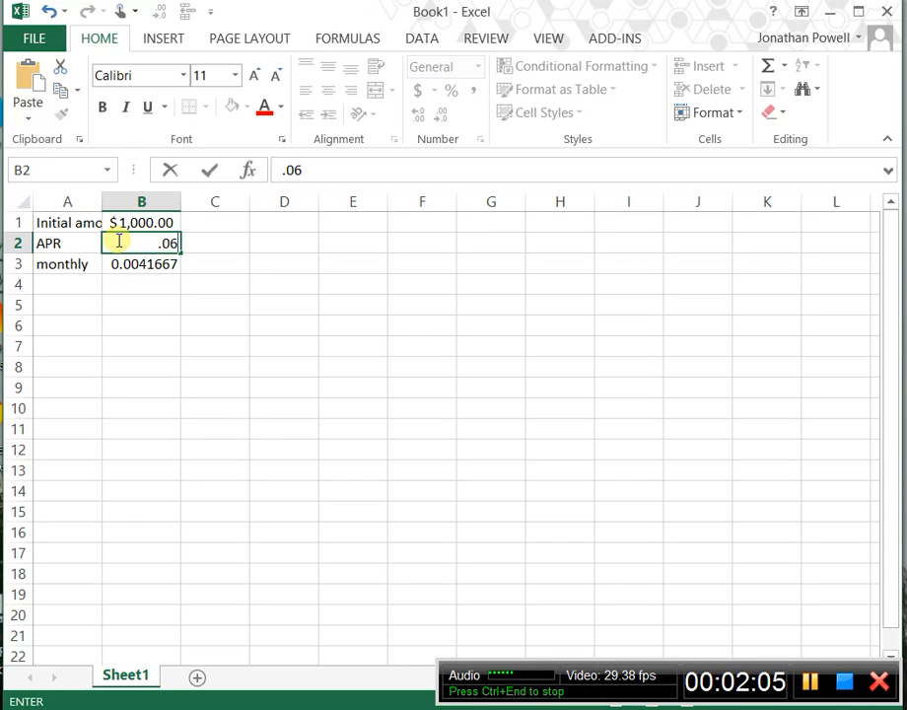
pyautogui.press('Return')
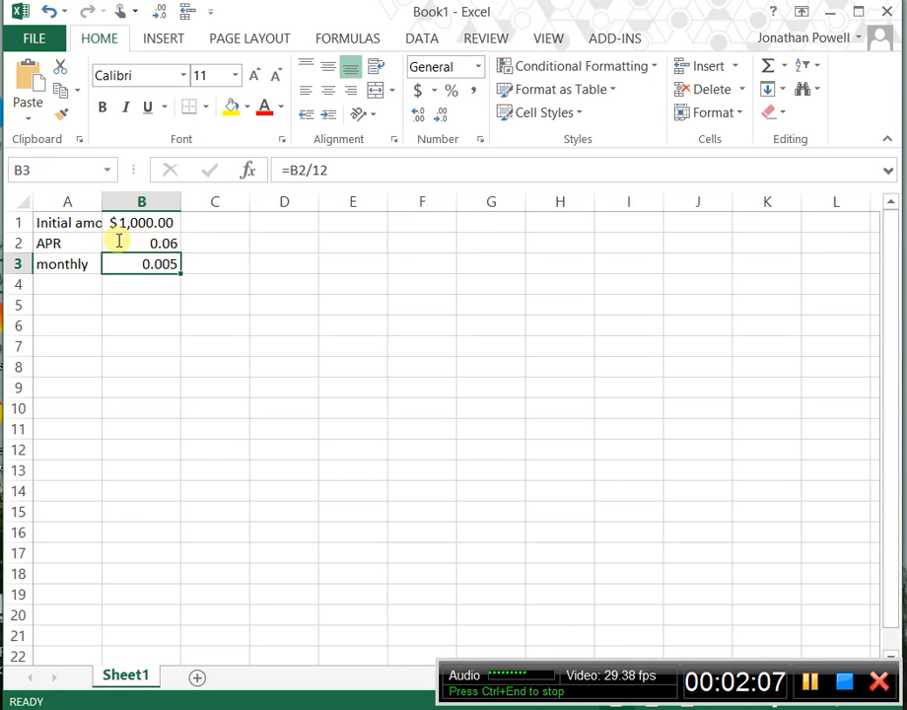
pyautogui.click(118, 240)
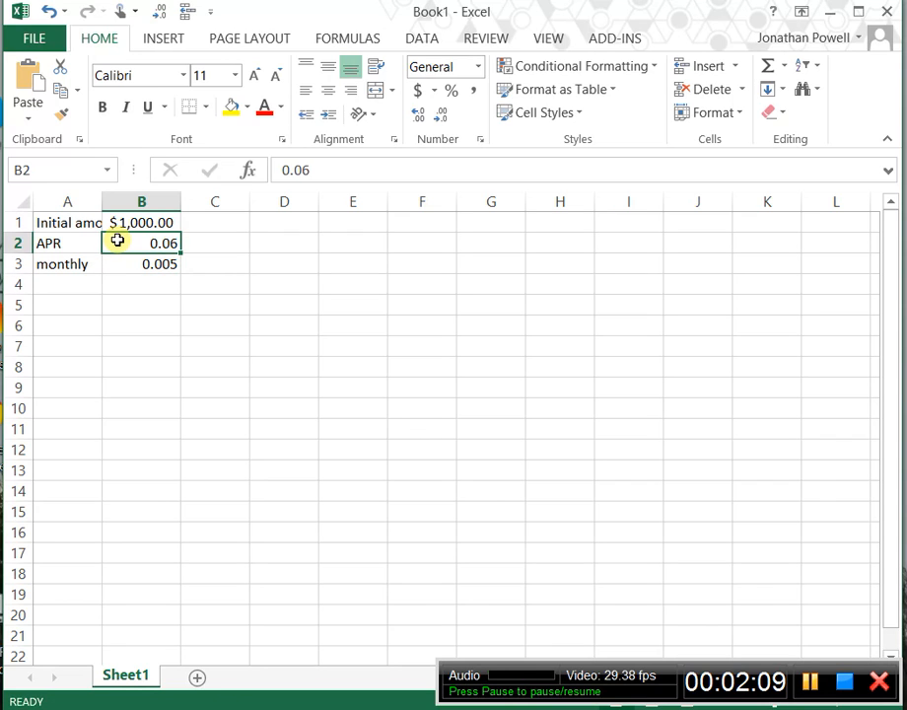
pyautogui.write('.05')
pyautogui.press('Return')
# Enter the table headings "month" in cell A6 and "initial amount" in cell B6.
pyautogui.press('Return')
pyautogui.press('Return')
pyautogui.press('Return')
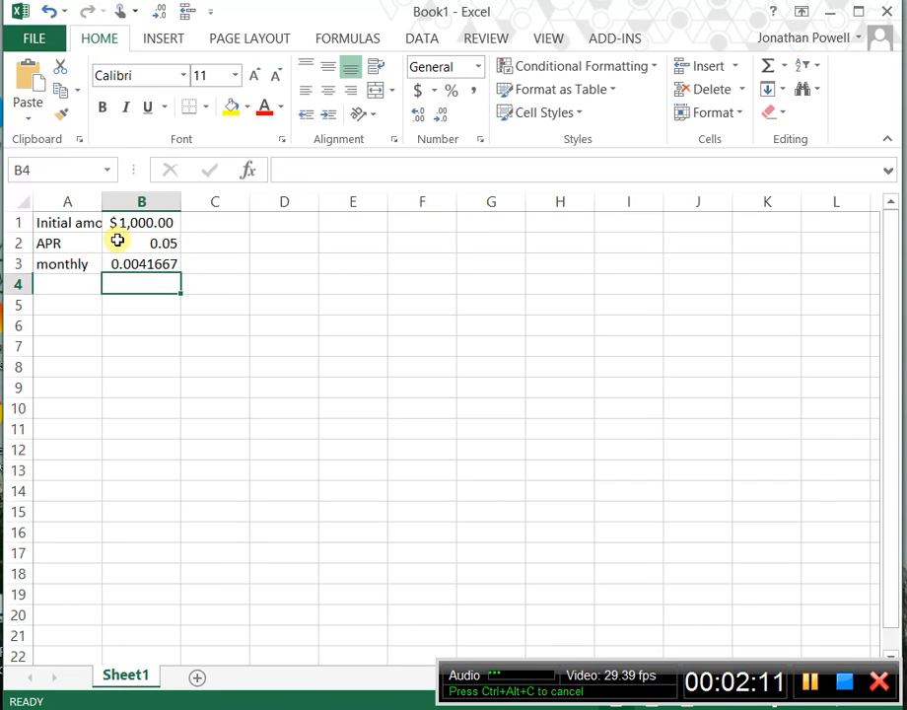
pyautogui.press('Left')
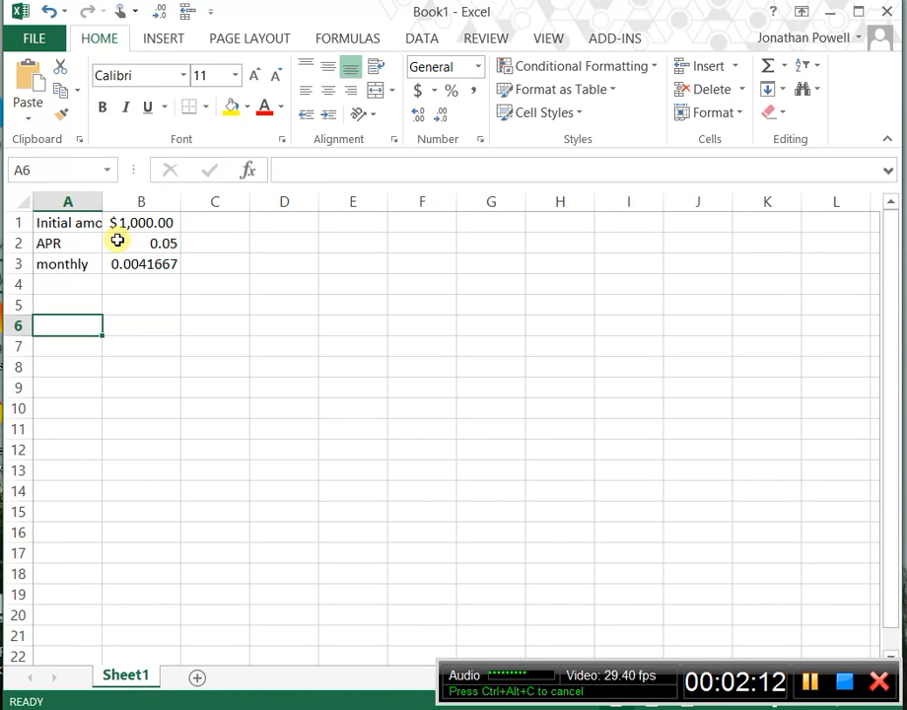
pyautogui.write('month')
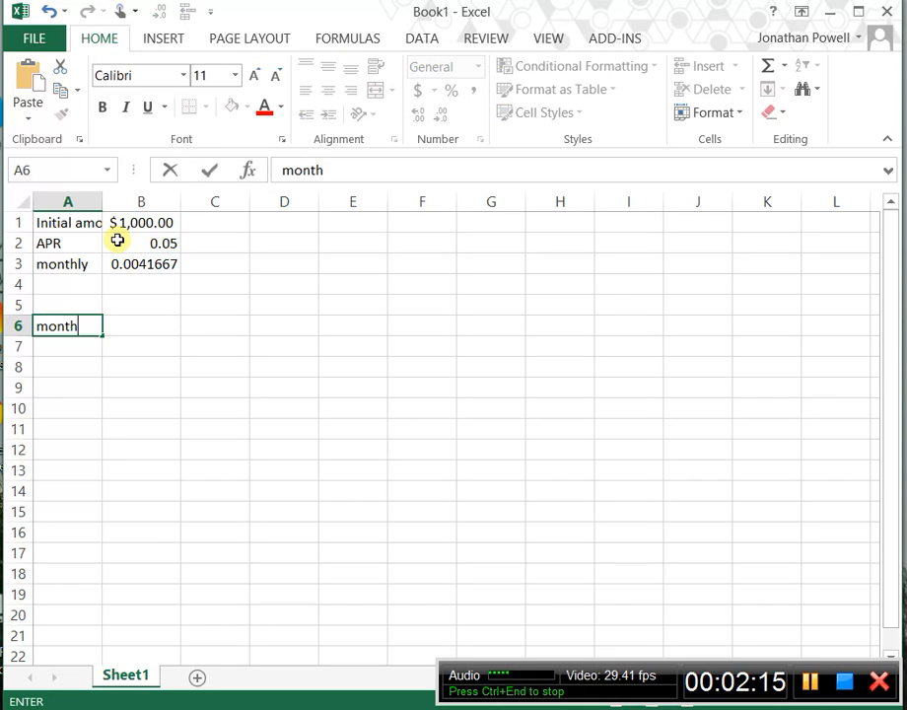
pyautogui.press('Tab')
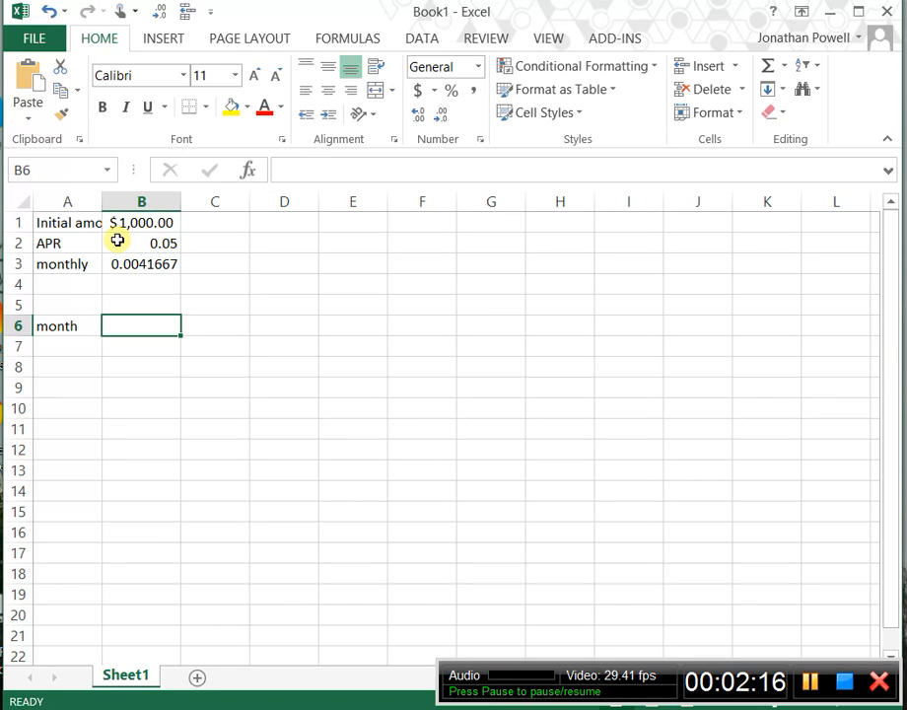
pyautogui.write('initial ')
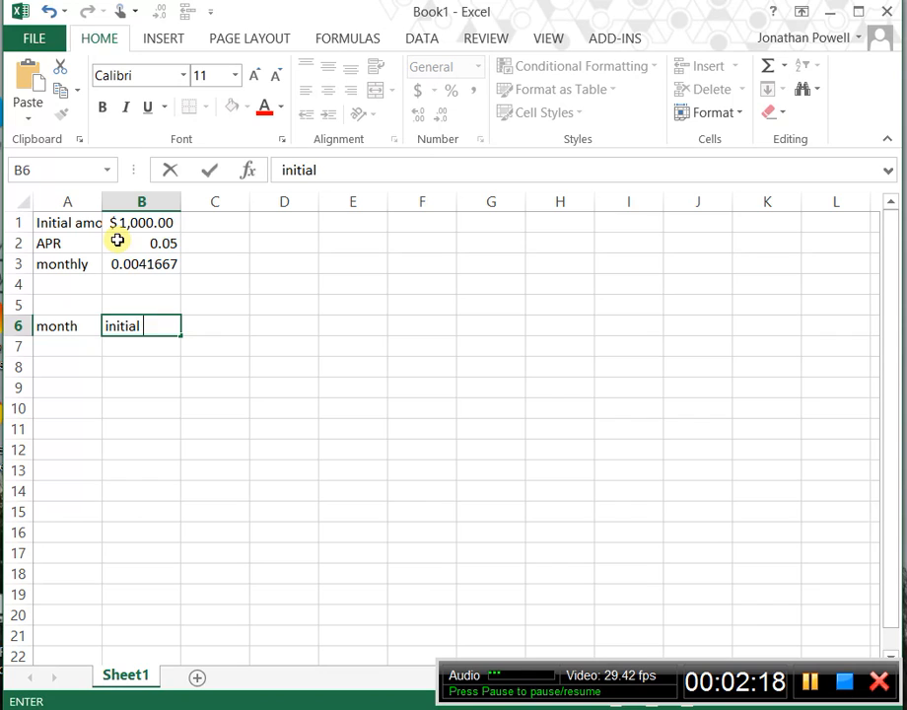
pyautogui.write('amou')
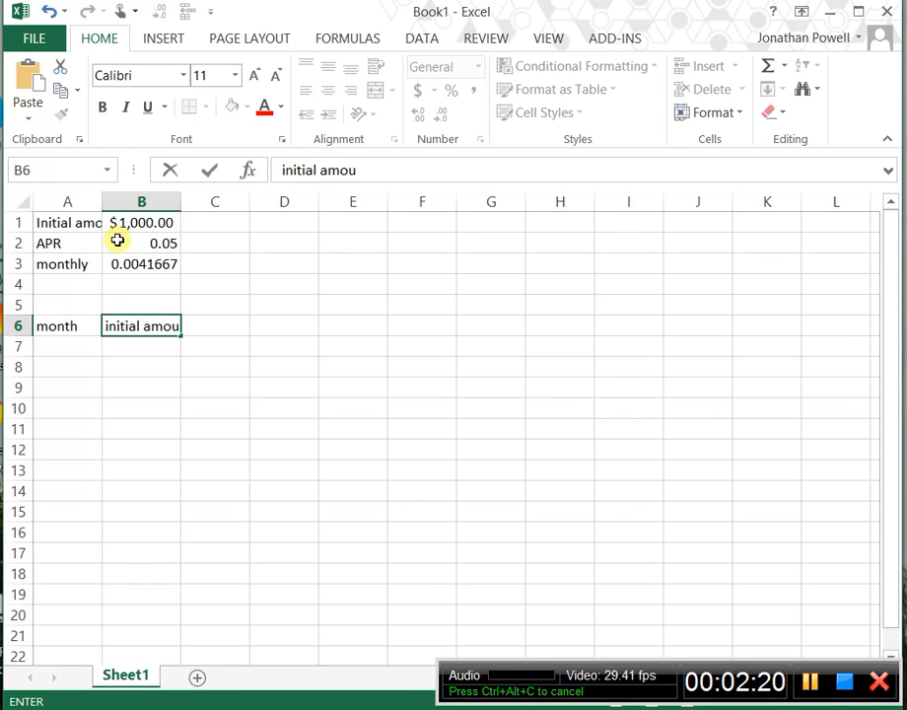
pyautogui.write('nt')
pyautogui.press('Tab')
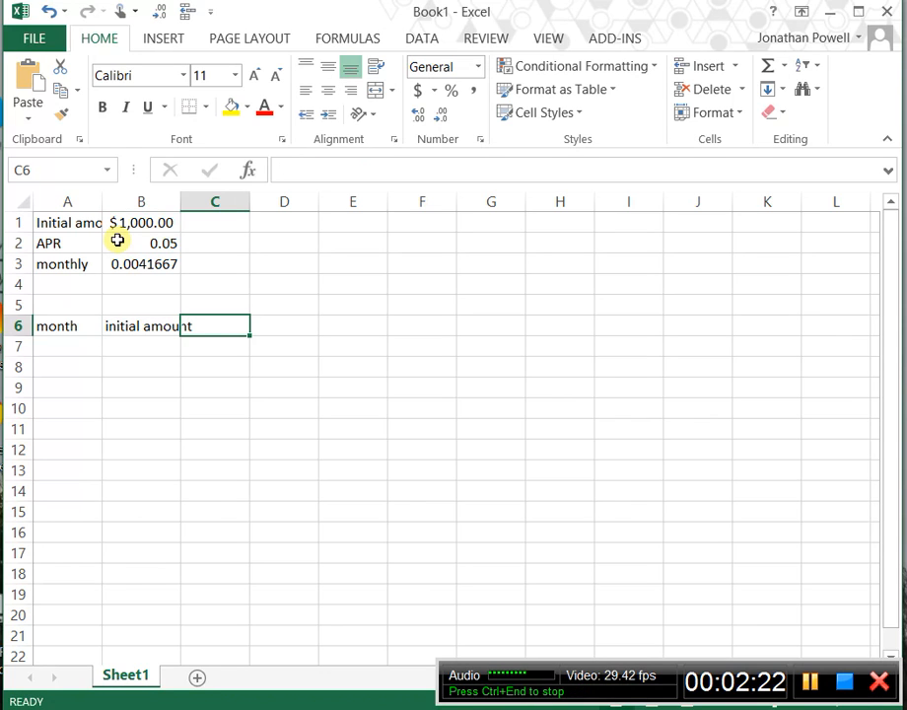
# Enter the table headings "interest earned" in cell C6 and "final amount" in cell D6.
pyautogui.write('interes')
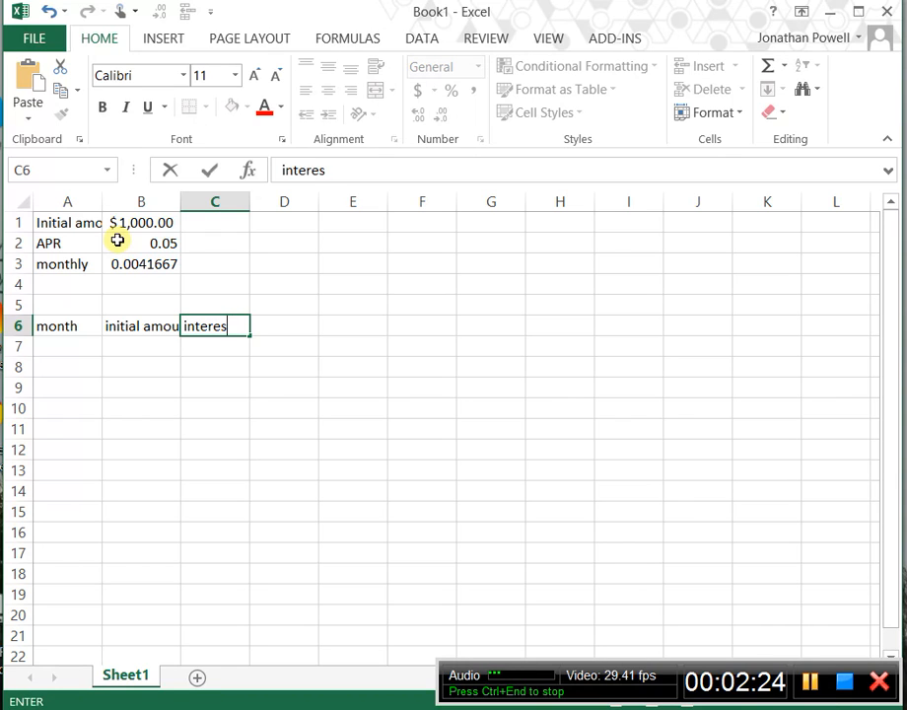
pyautogui.write('t earned')
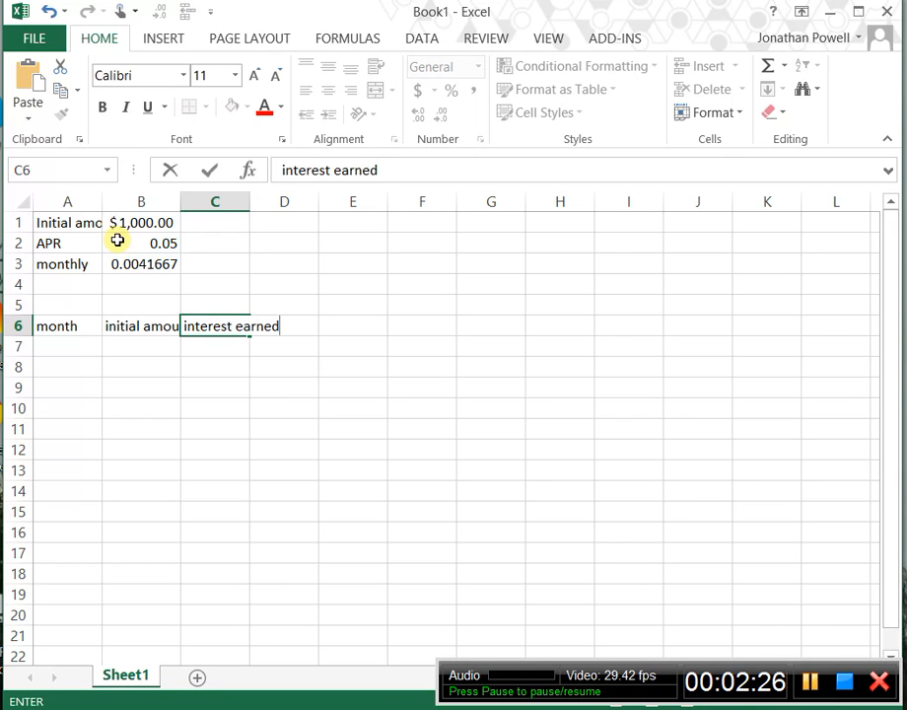
pyautogui.press('Tab')
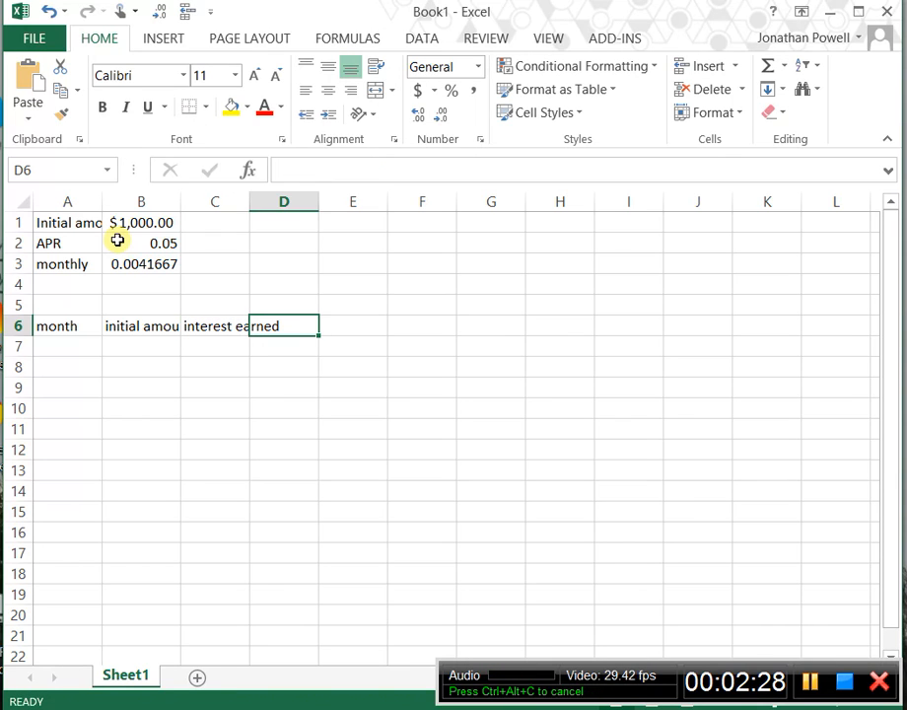
pyautogui.write('final amount')
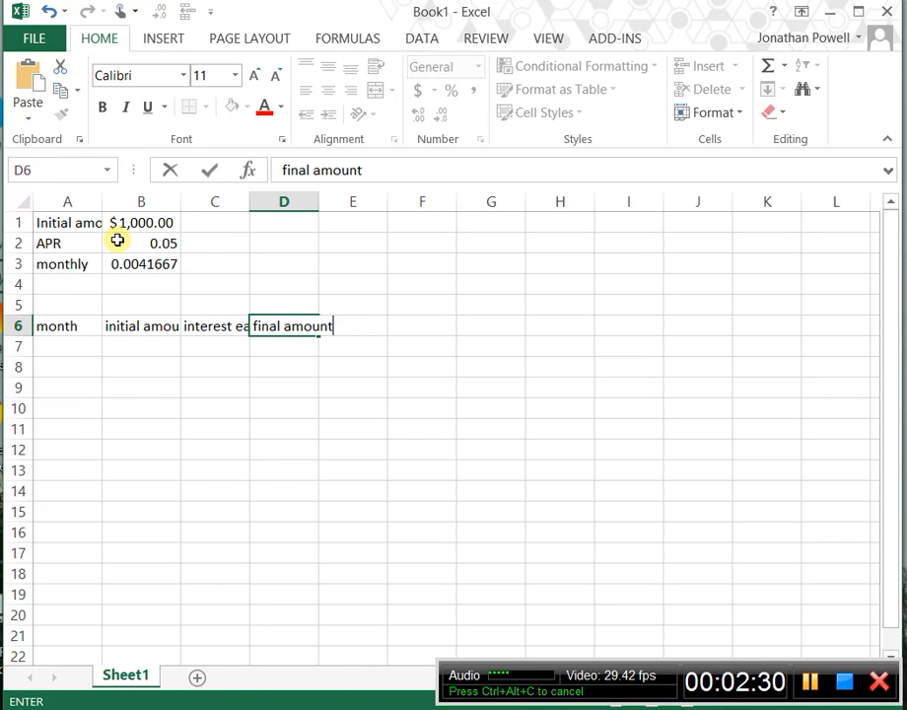
pyautogui.press('Return')
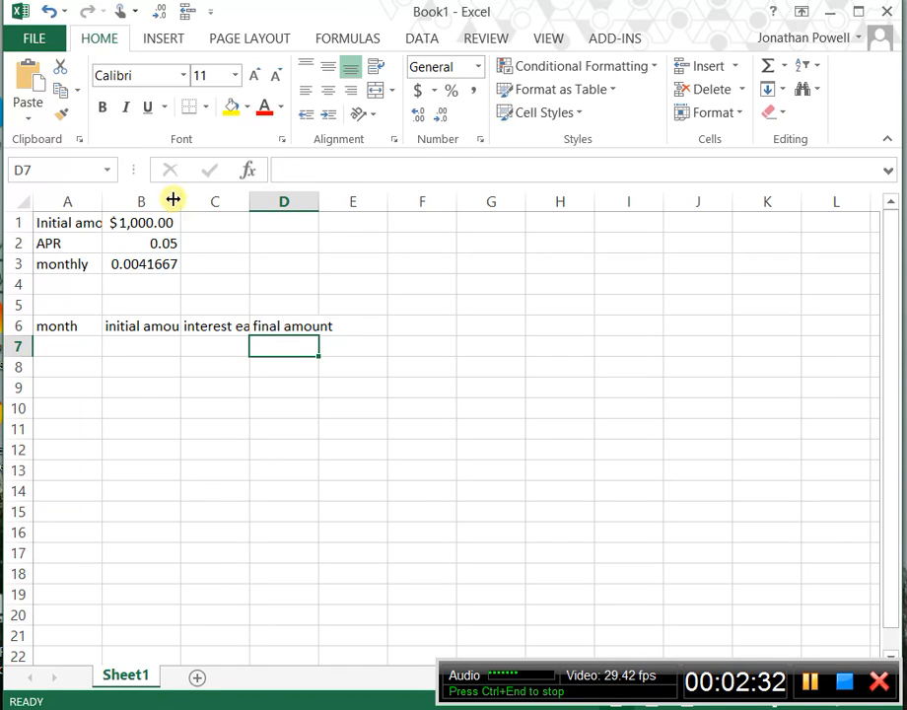
# Widen columns B, C and D so that each heading in row 6 fits within its column.
pyautogui.moveTo(180, 202); pyautogui.dragTo(209, 200)
pyautogui.moveTo(279, 200); pyautogui.dragTo(304, 200)
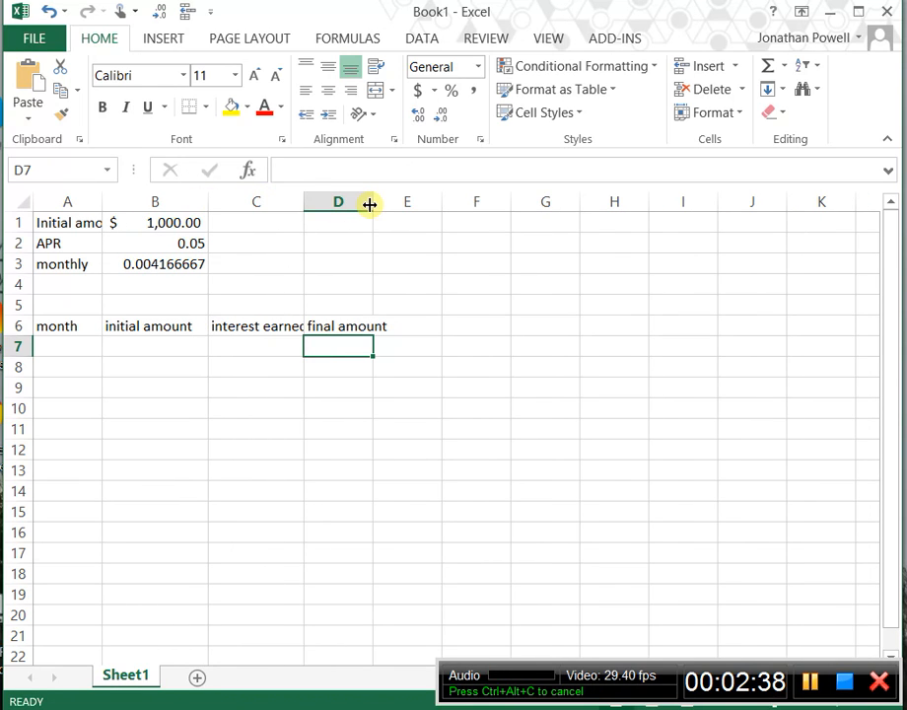
pyautogui.moveTo(370, 202); pyautogui.dragTo(401, 202)
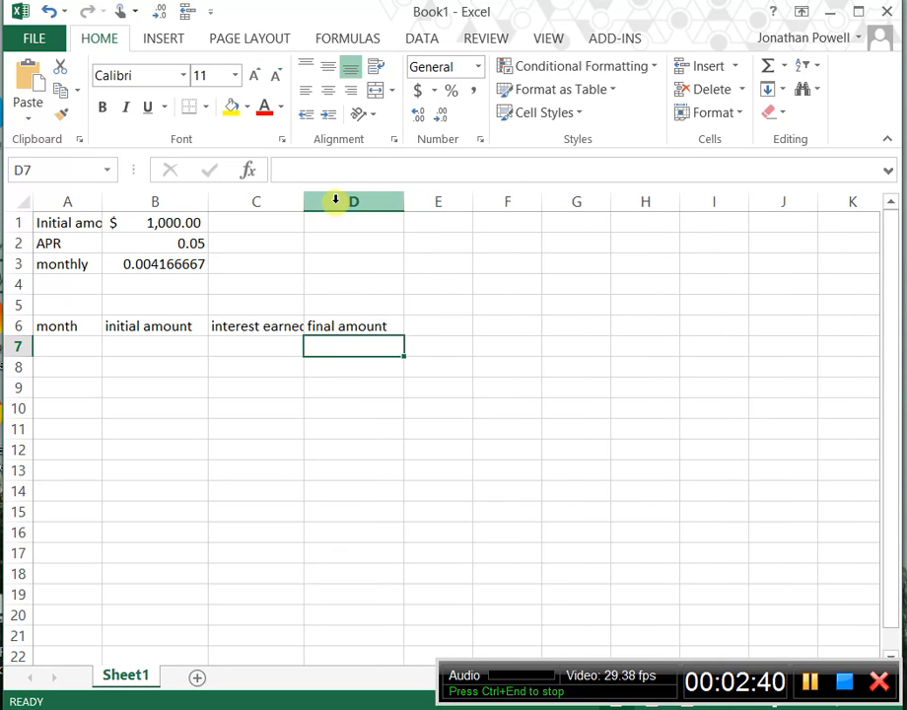
pyautogui.moveTo(303, 204); pyautogui.dragTo(318, 204)
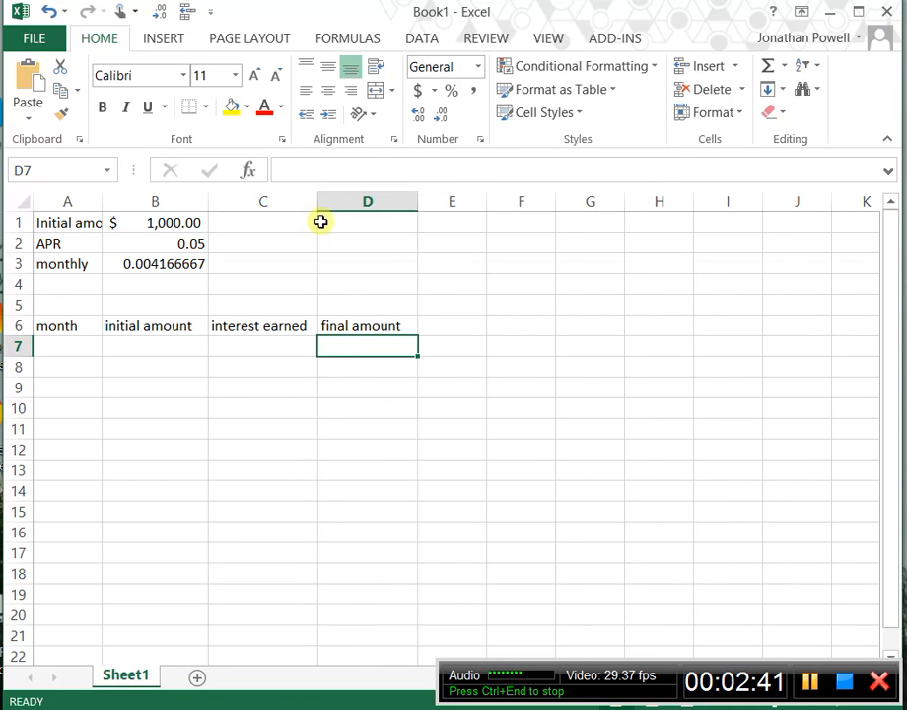
# Start the month numbering with 1 in cell A7 and the formula =A7+1 in cell A8.
pyautogui.click(89, 345)
pyautogui.write('1')
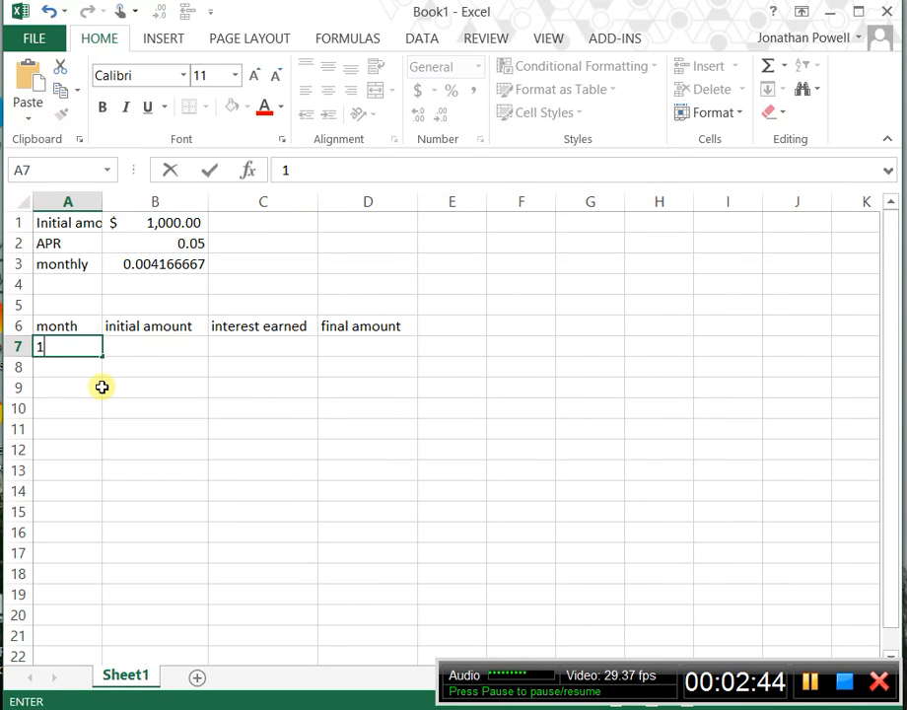
pyautogui.press('Return')
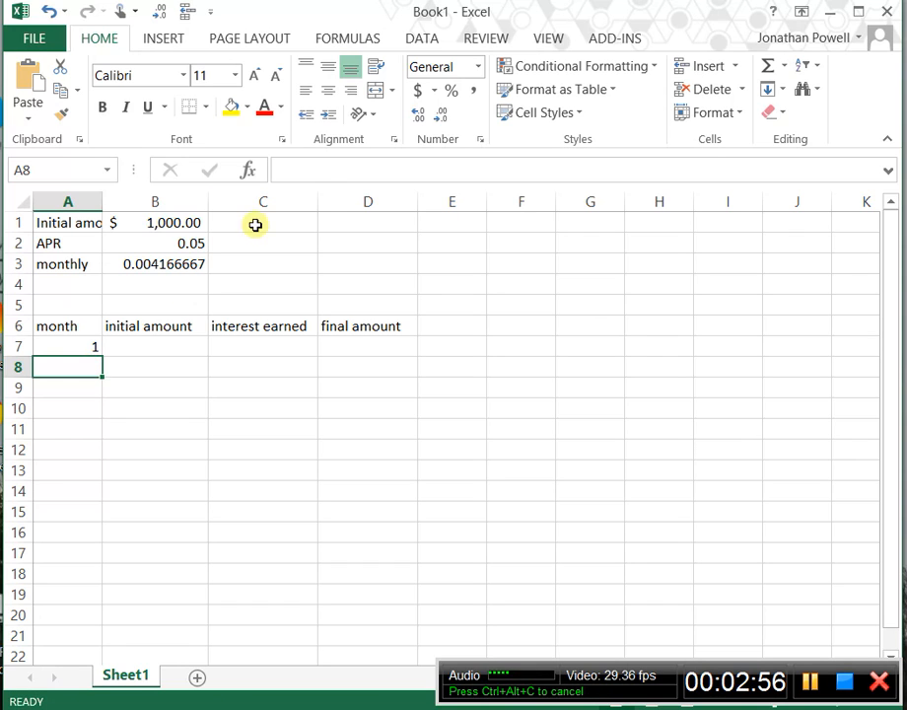
pyautogui.click(304, 177)
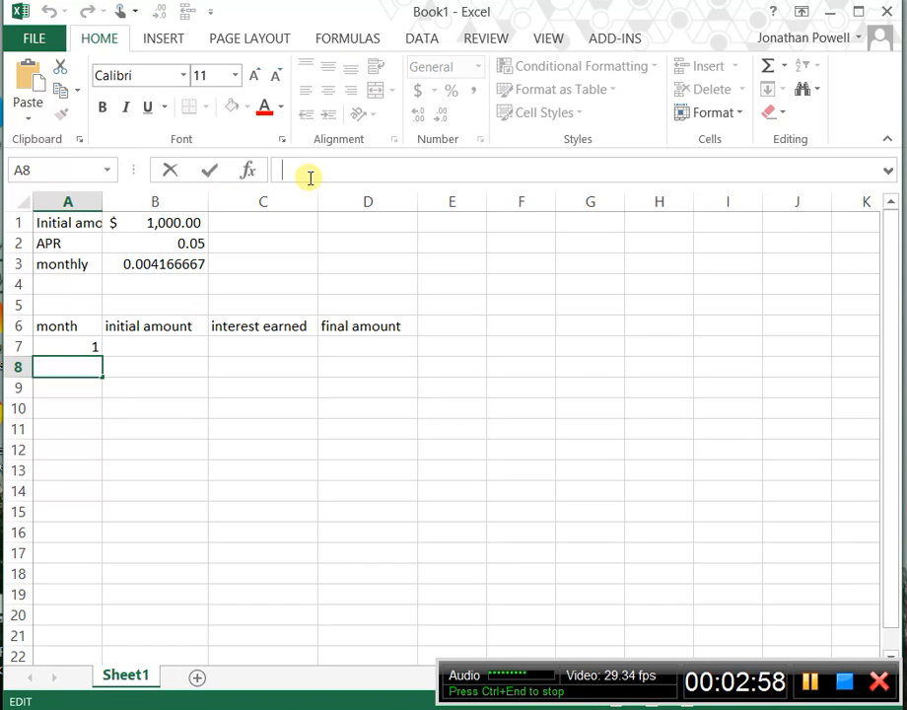
pyautogui.write('=')
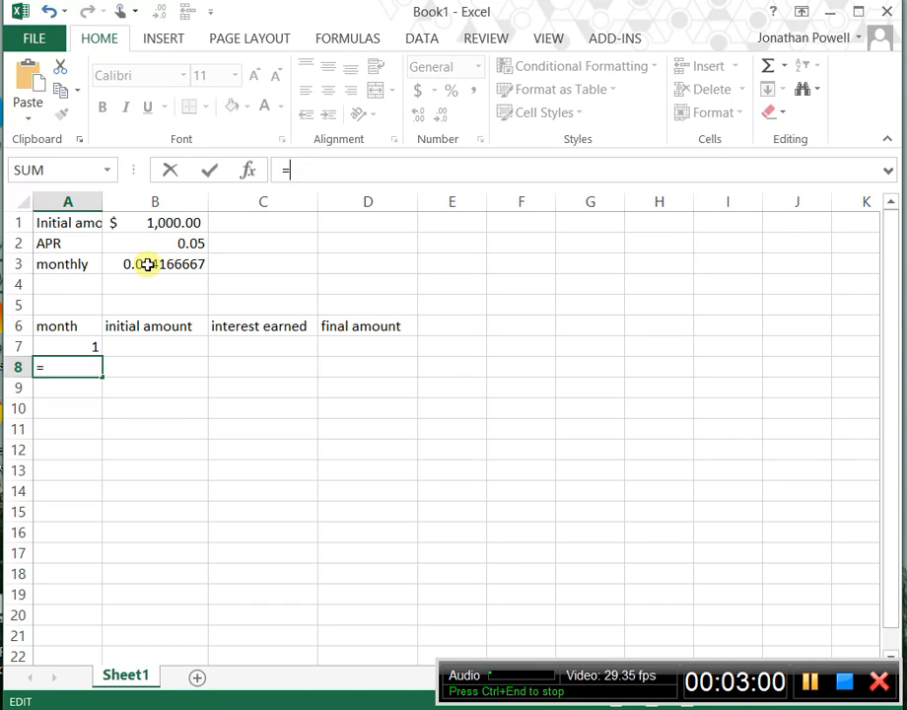
pyautogui.click(75, 346)
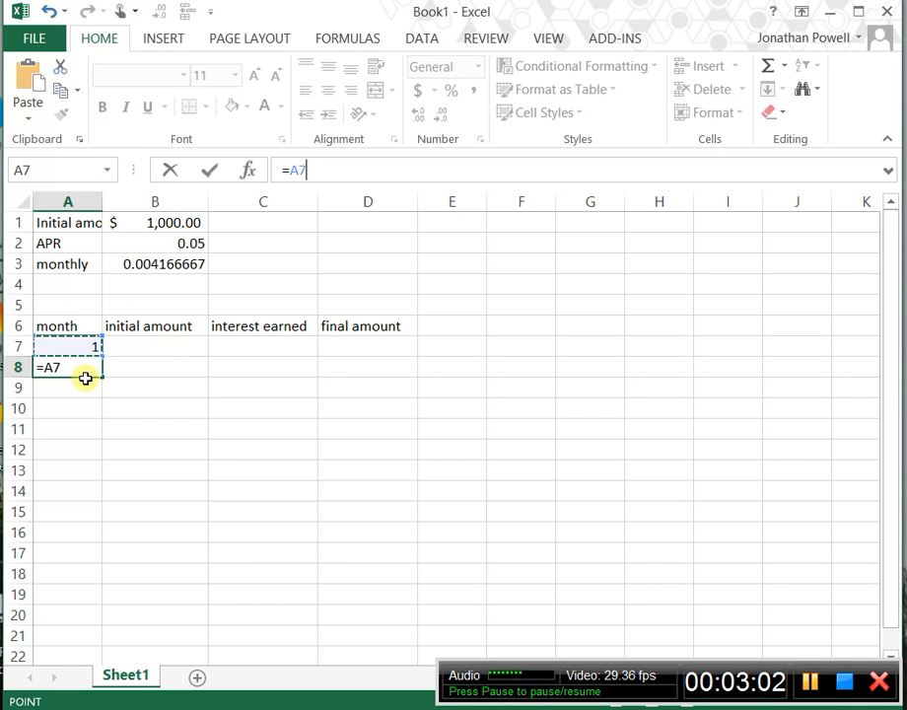
pyautogui.write('+1')
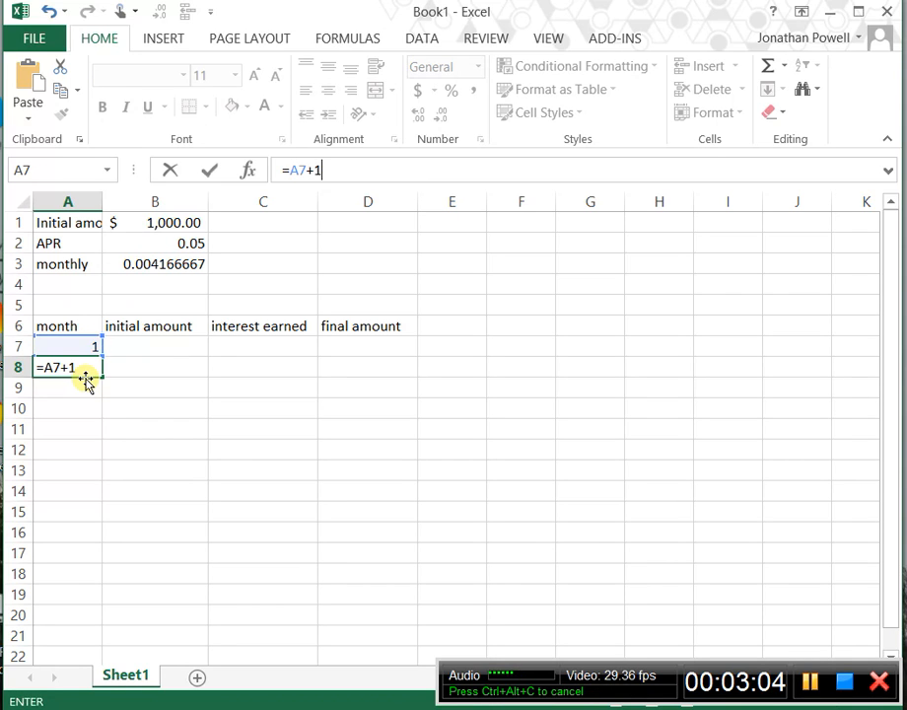
pyautogui.press('Return')
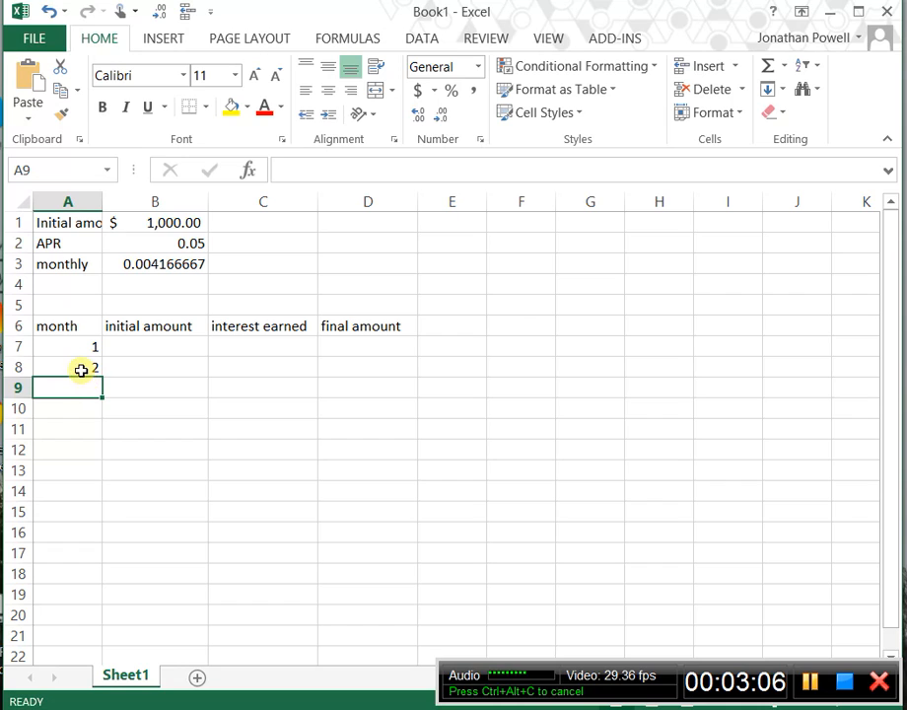
# Fill the month formula from cell A8 down through cell A20.
pyautogui.click(80, 368)
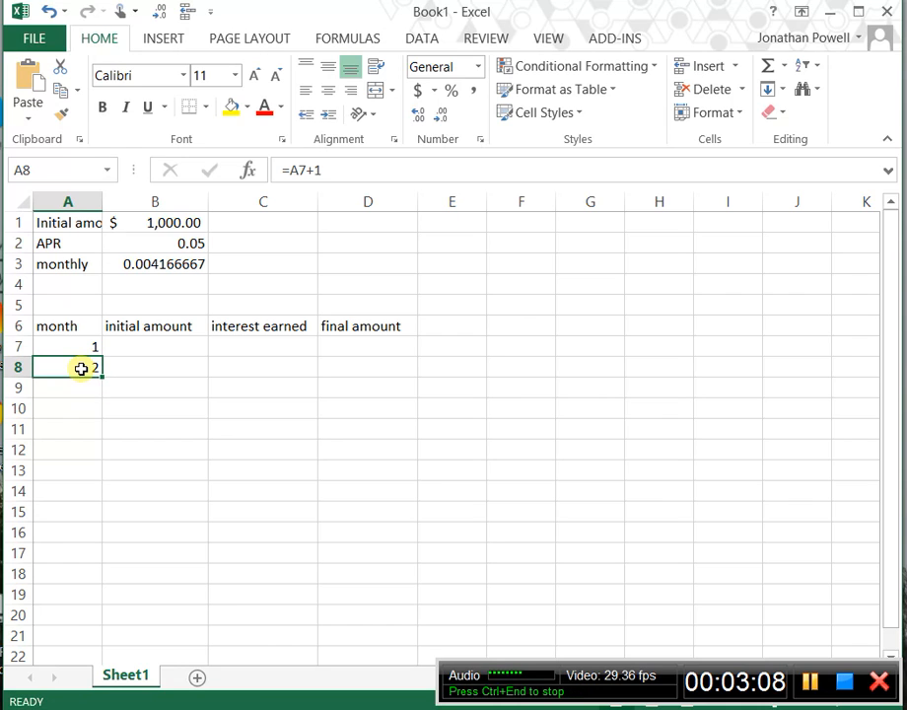
pyautogui.keyDown('shift'); pyautogui.click(90, 639); pyautogui.keyUp('shift')
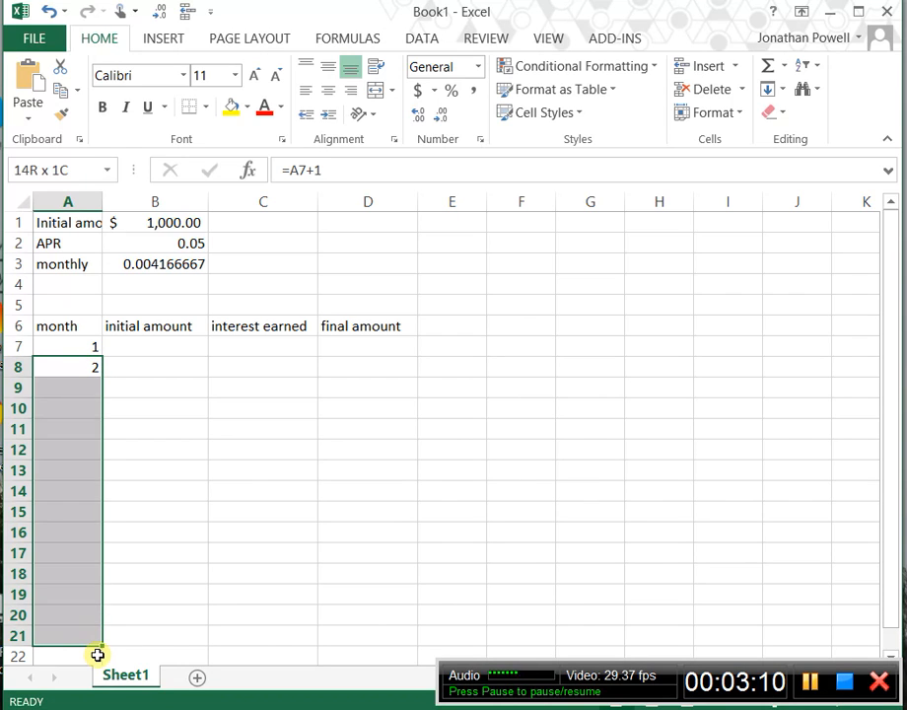
pyautogui.click(141, 405)
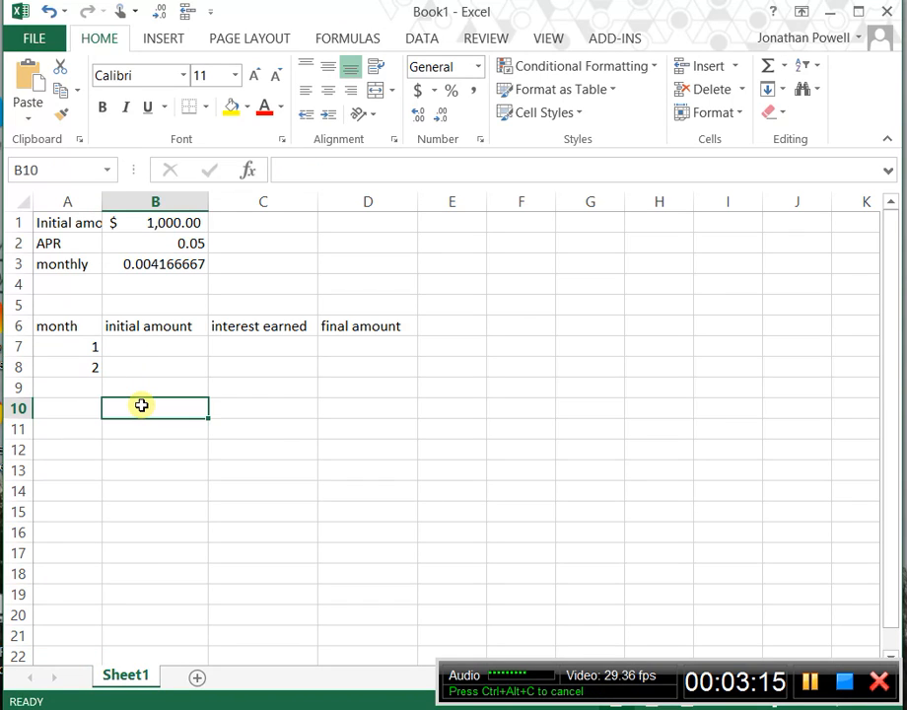
pyautogui.click(89, 363)
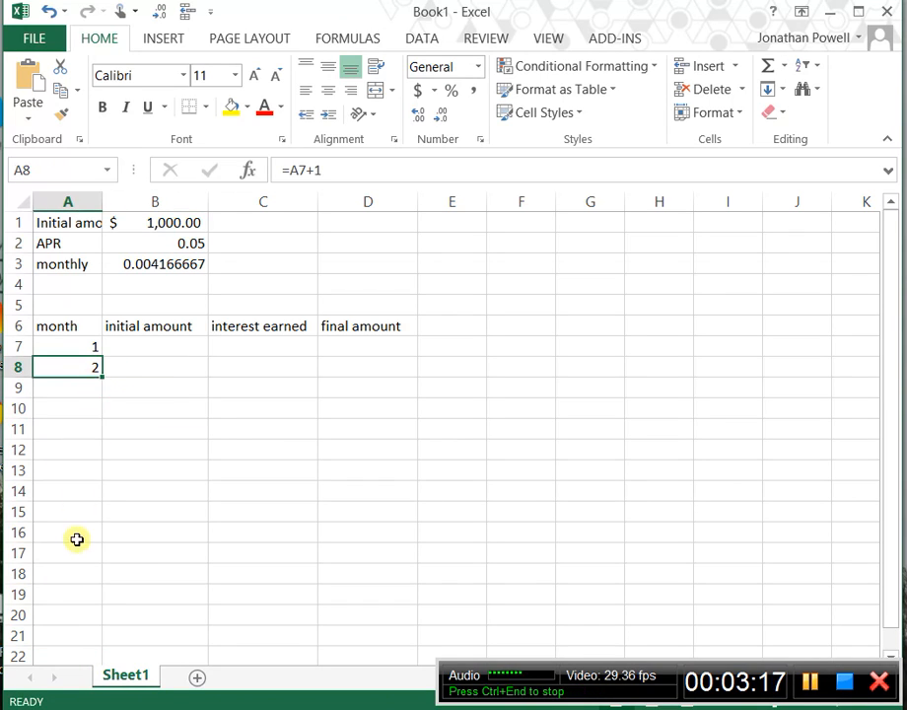
pyautogui.keyDown('shift'); pyautogui.click(76, 612); pyautogui.keyUp('shift')
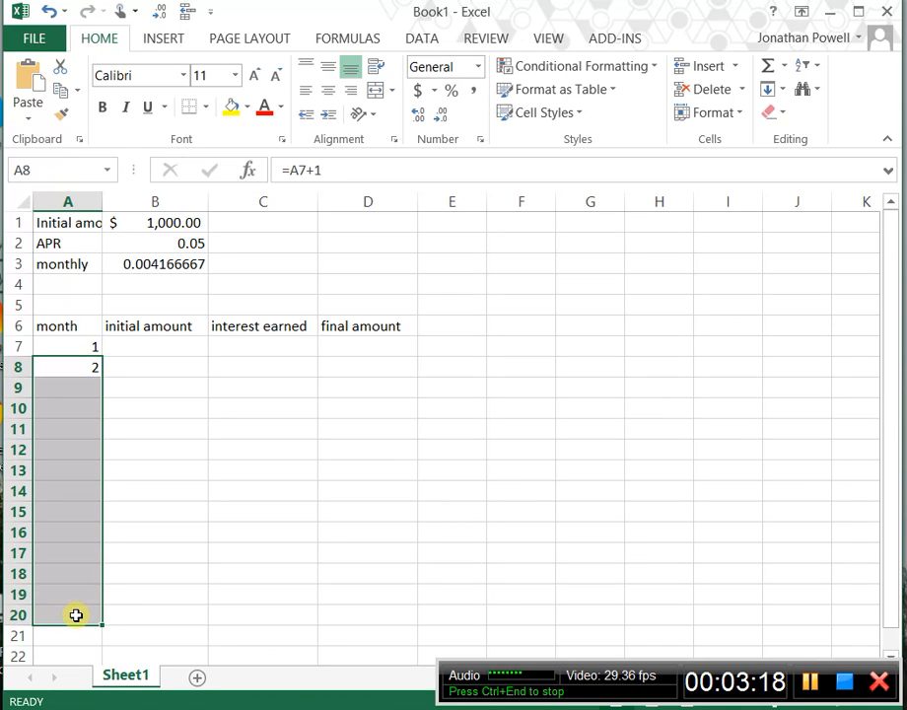
pyautogui.hotkey('ctrl', 'd')
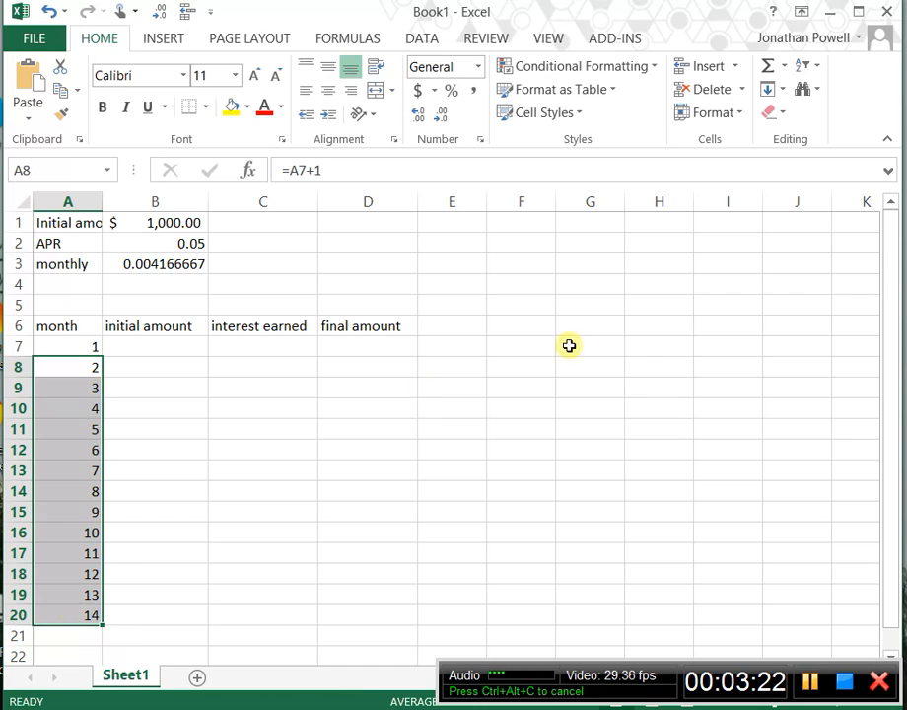
pyautogui.click(858, 14)
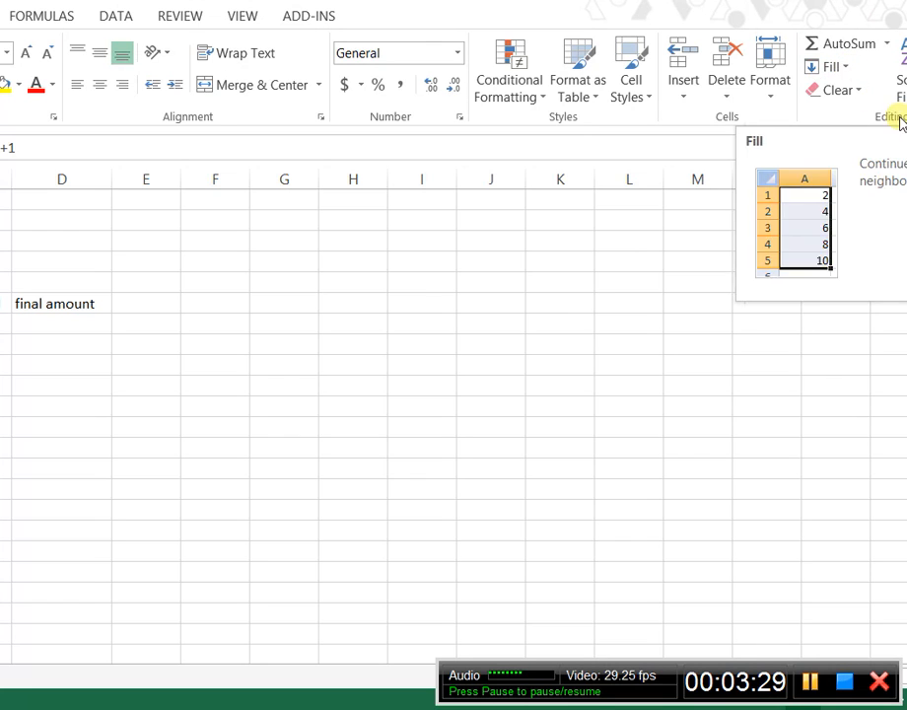
pyautogui.click(844, 67)
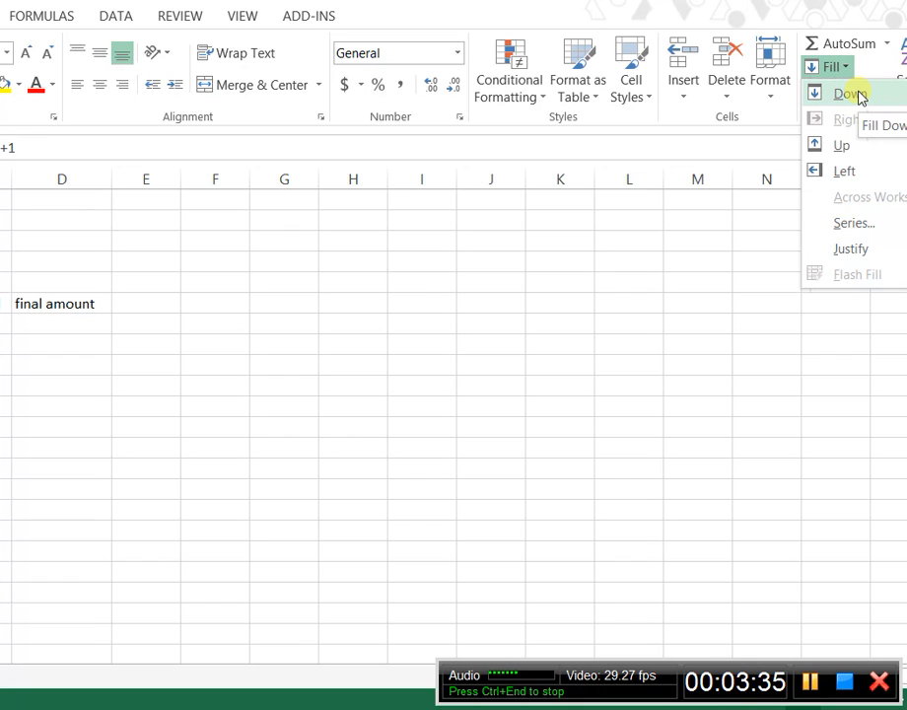
pyautogui.click(863, 349)
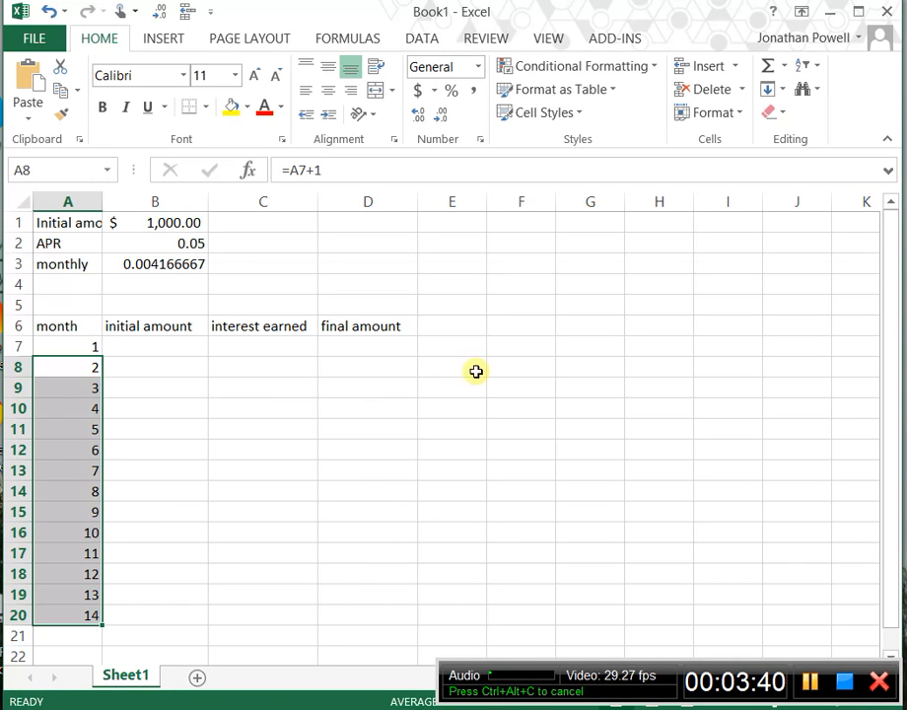
# Link the first month's initial amount in cell B7 to the starting amount with the formula =B1.
pyautogui.click(181, 345)
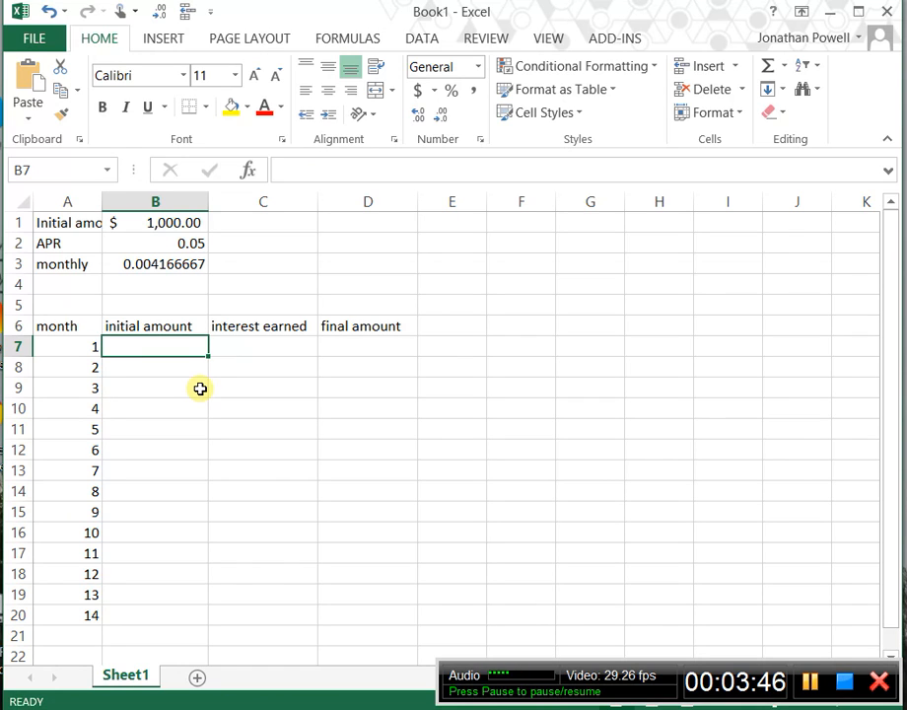
pyautogui.write('=')
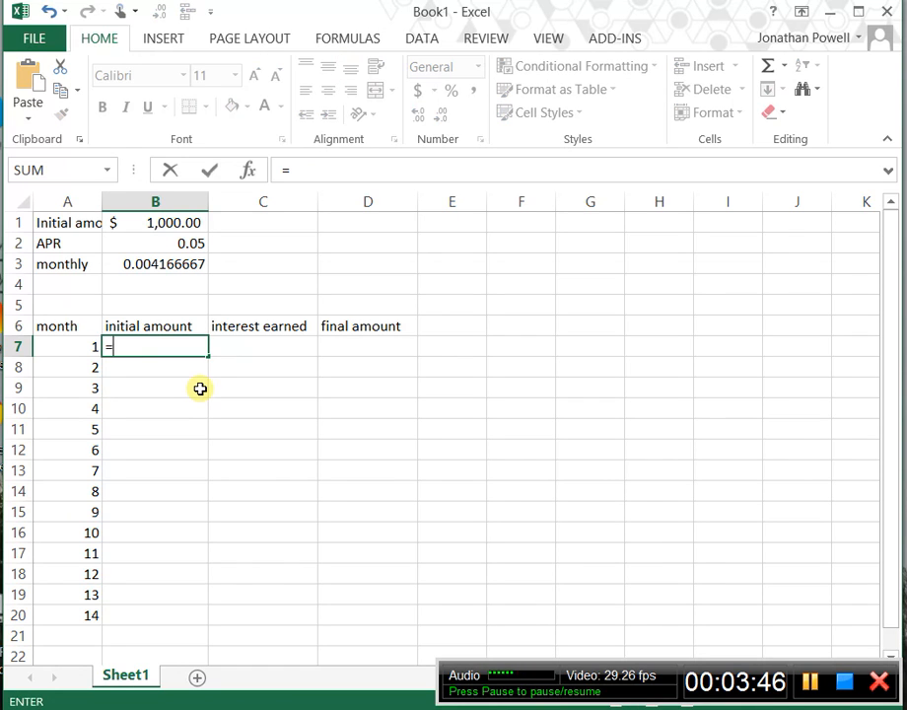
pyautogui.click(178, 222)
pyautogui.press('Return')
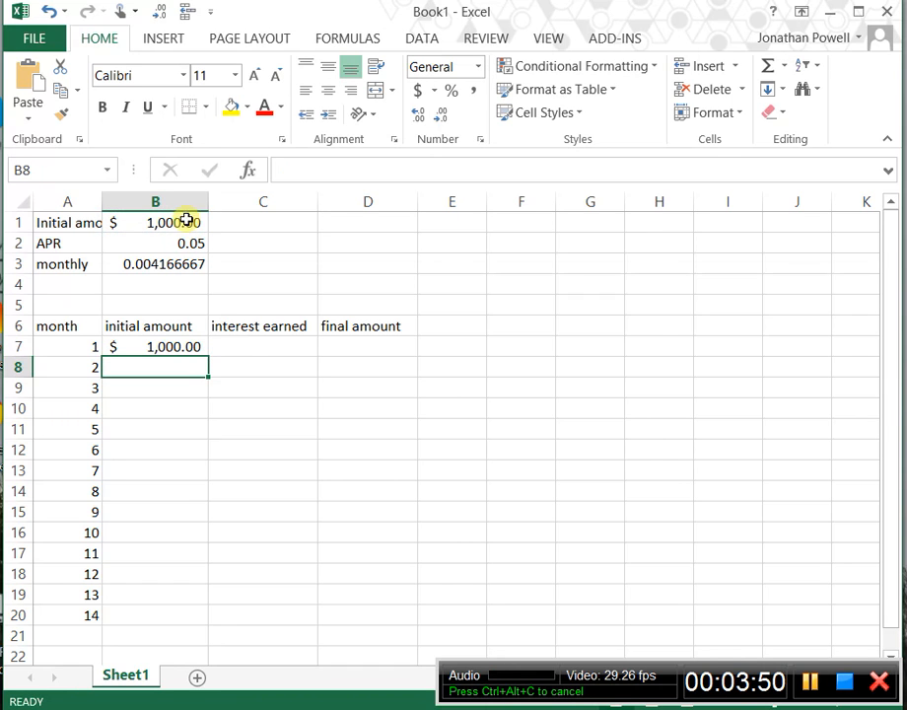
# Calculate the first month's interest earned in cell C7 with the formula =B7*$B$3.
pyautogui.rightClick(254, 353)
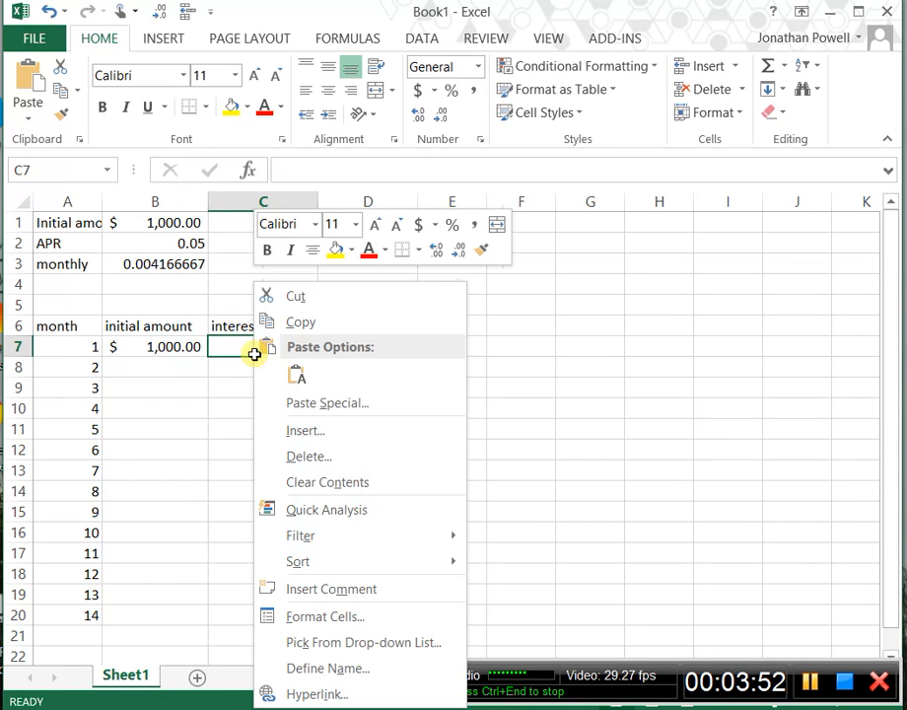
pyautogui.click(244, 355)
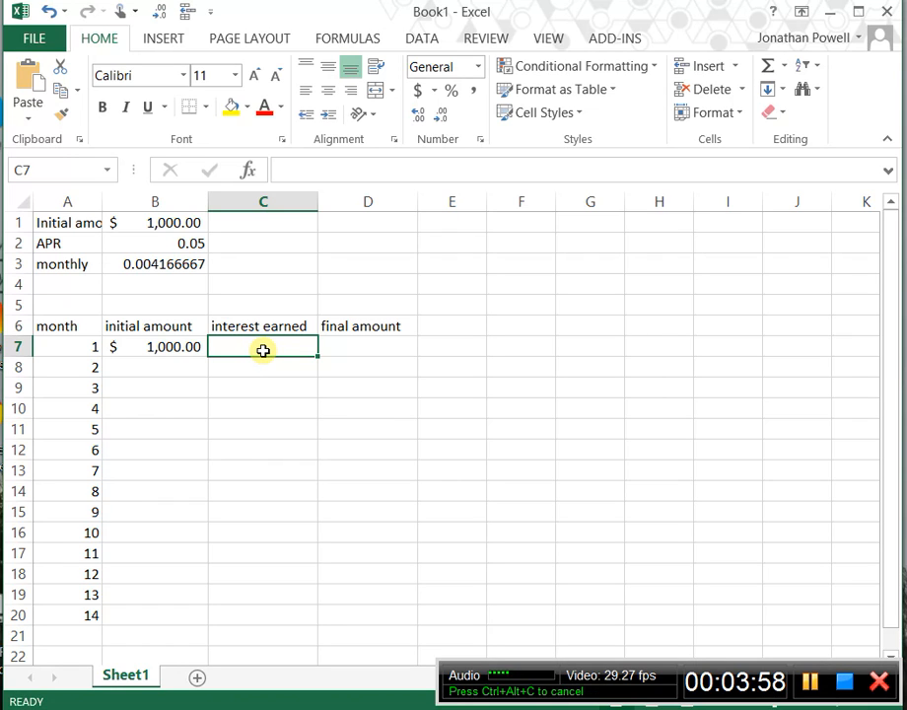
pyautogui.click(334, 176)
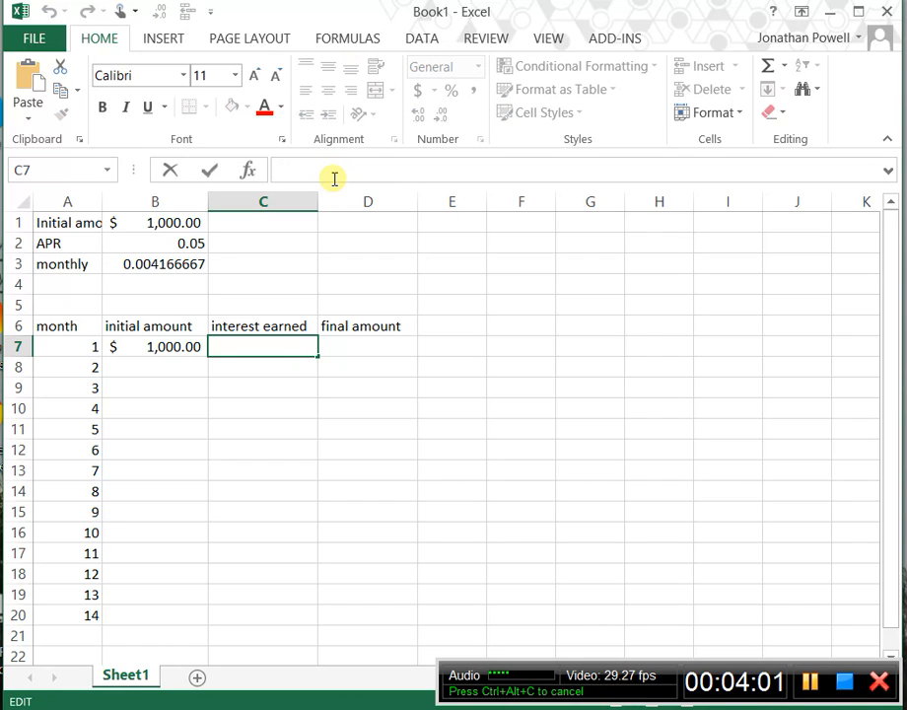
pyautogui.write('=')
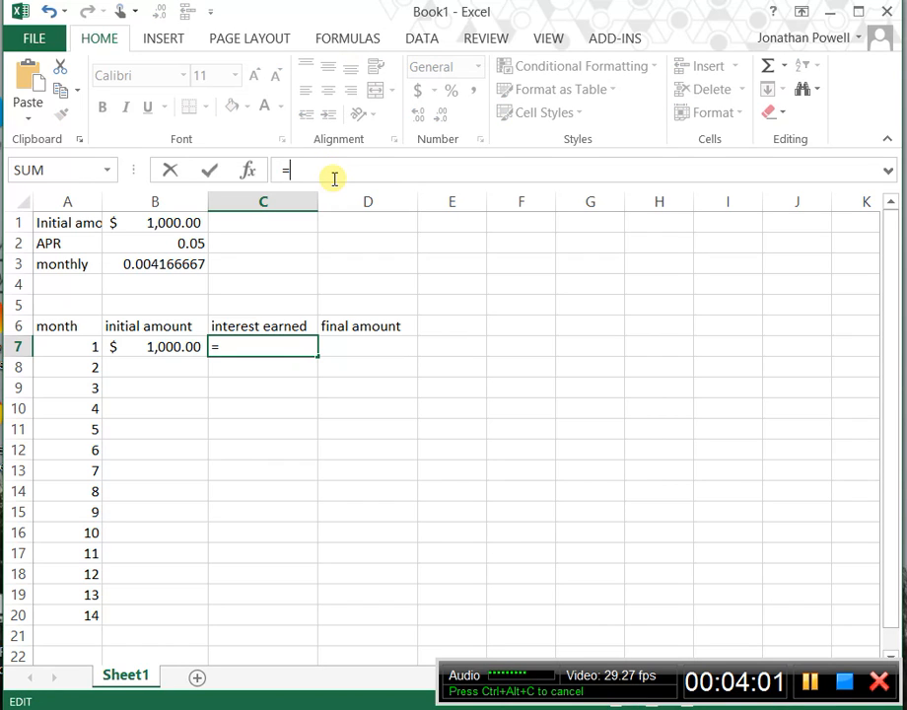
pyautogui.click(169, 347)
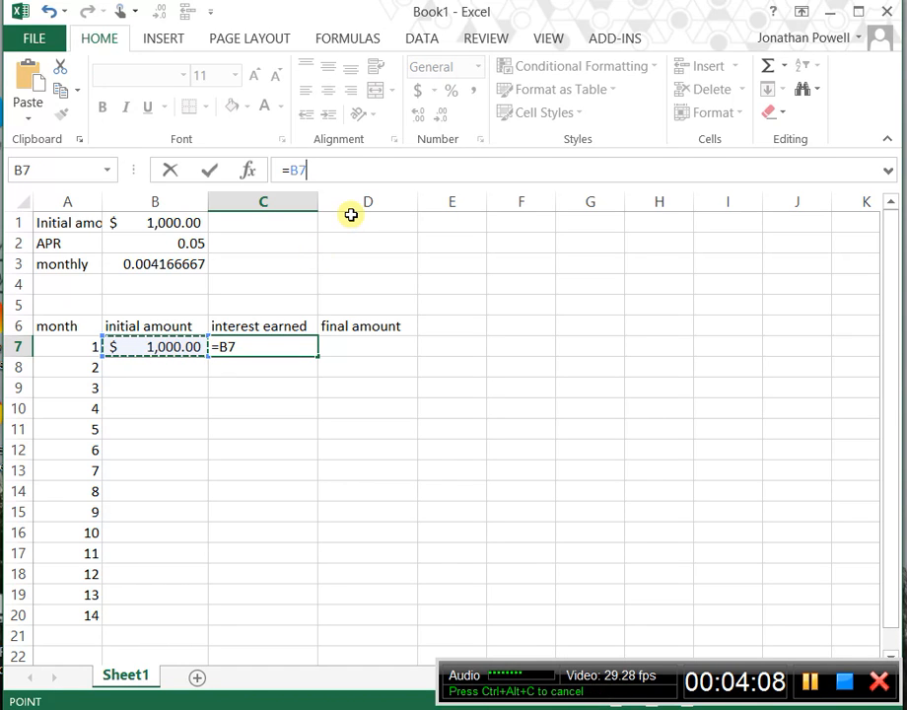
pyautogui.write('+')
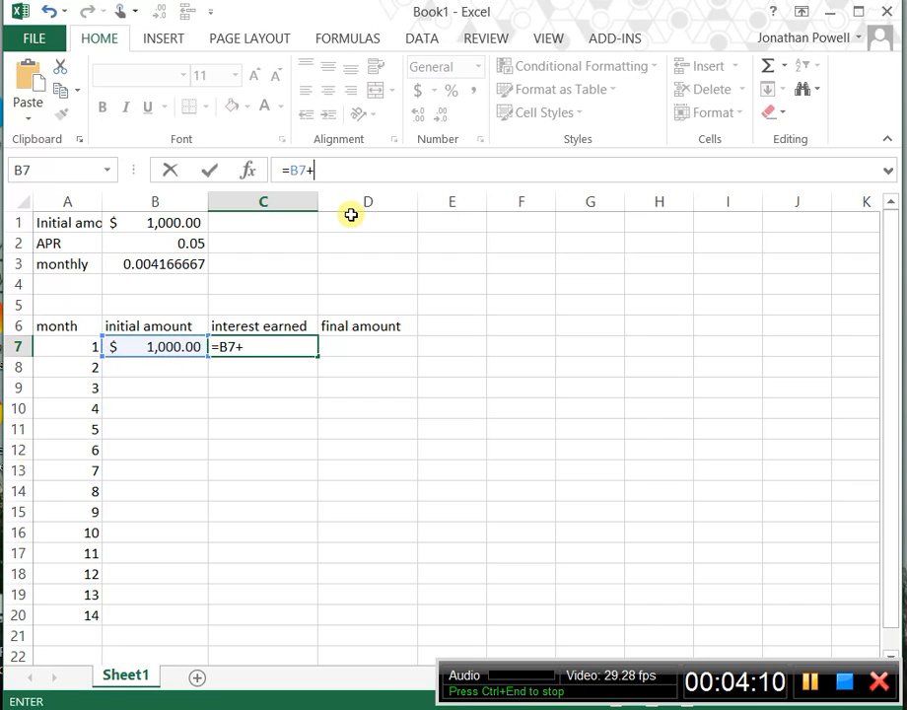
pyautogui.press('BackSpace')
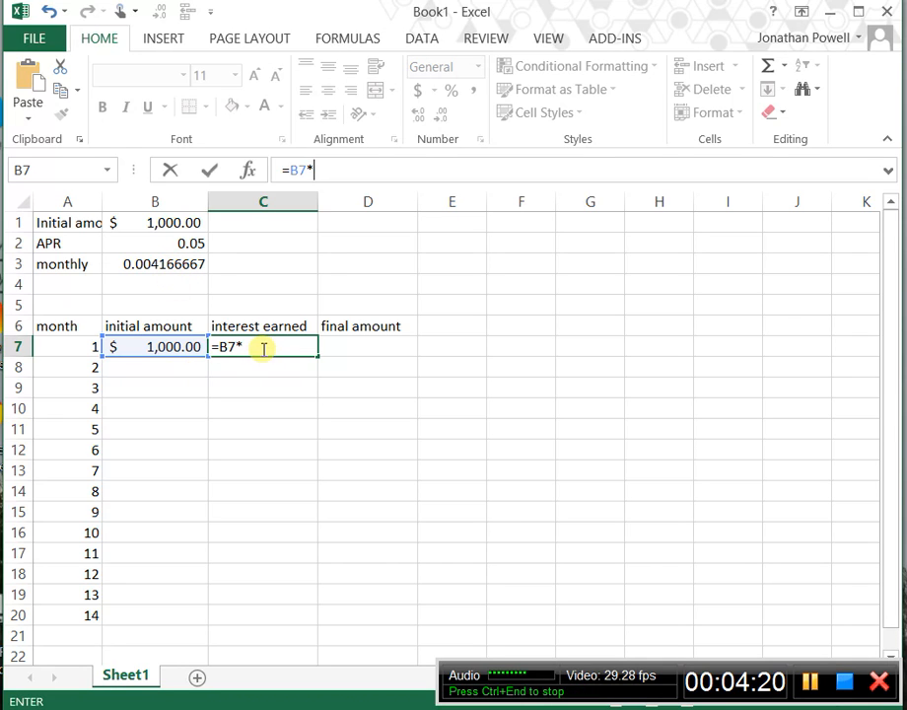
pyautogui.press('F2')
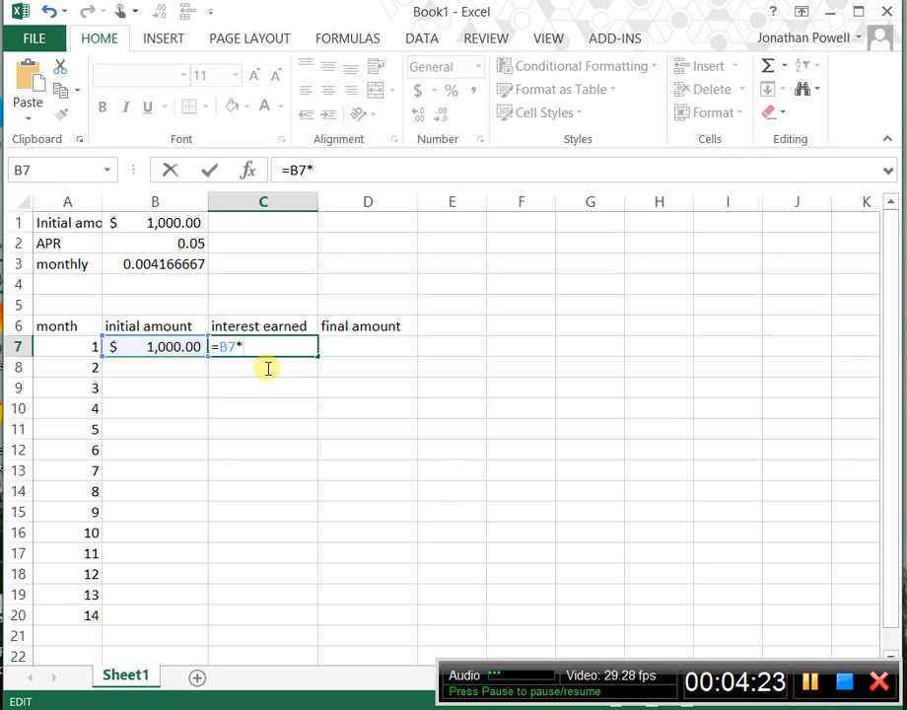
pyautogui.write('$b')
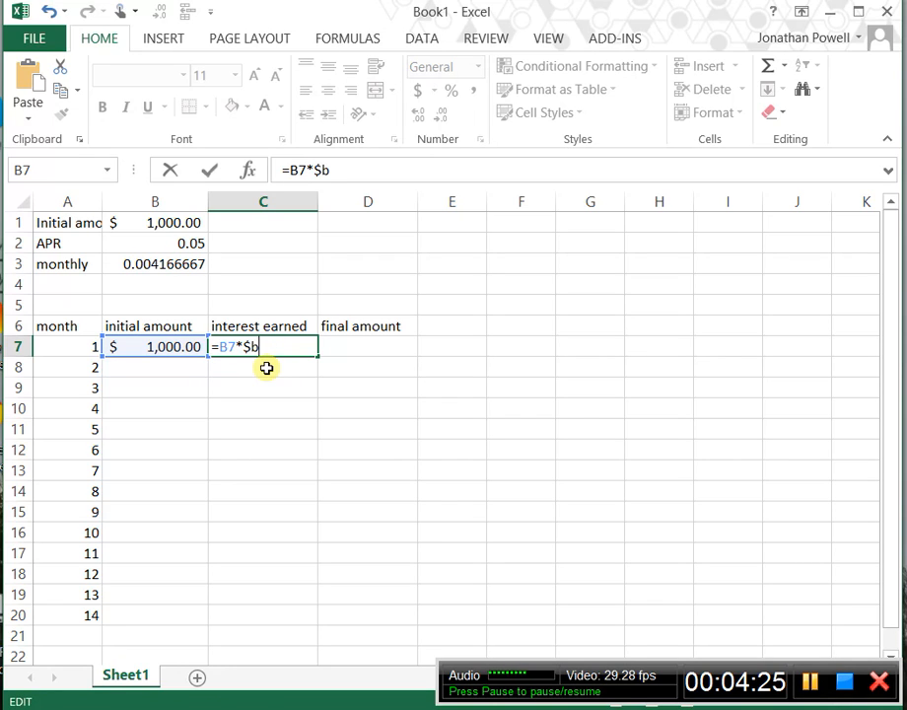
pyautogui.write('$3')
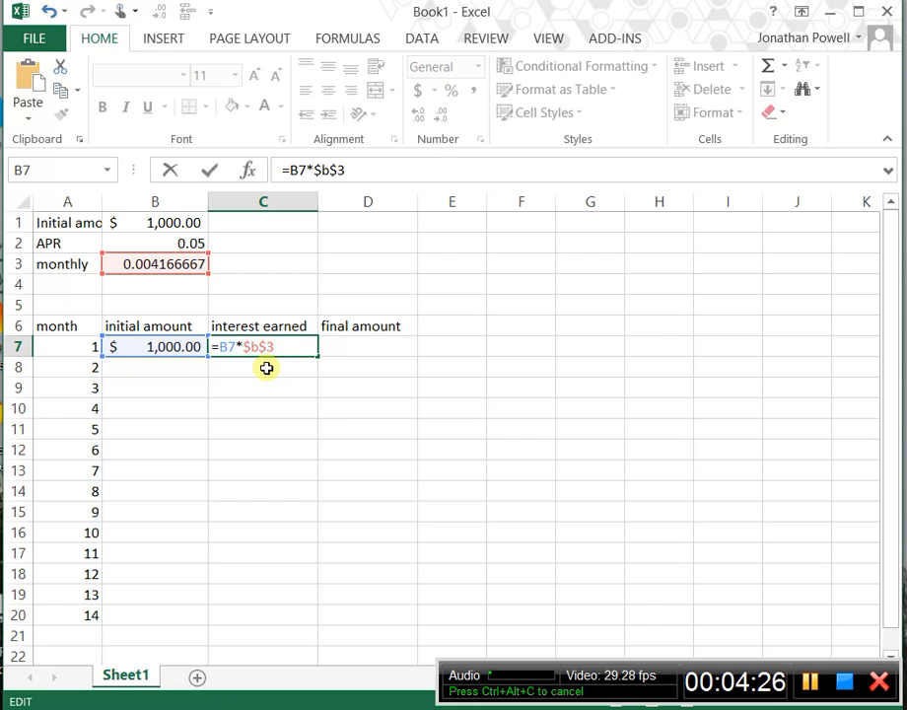
pyautogui.press('Return')
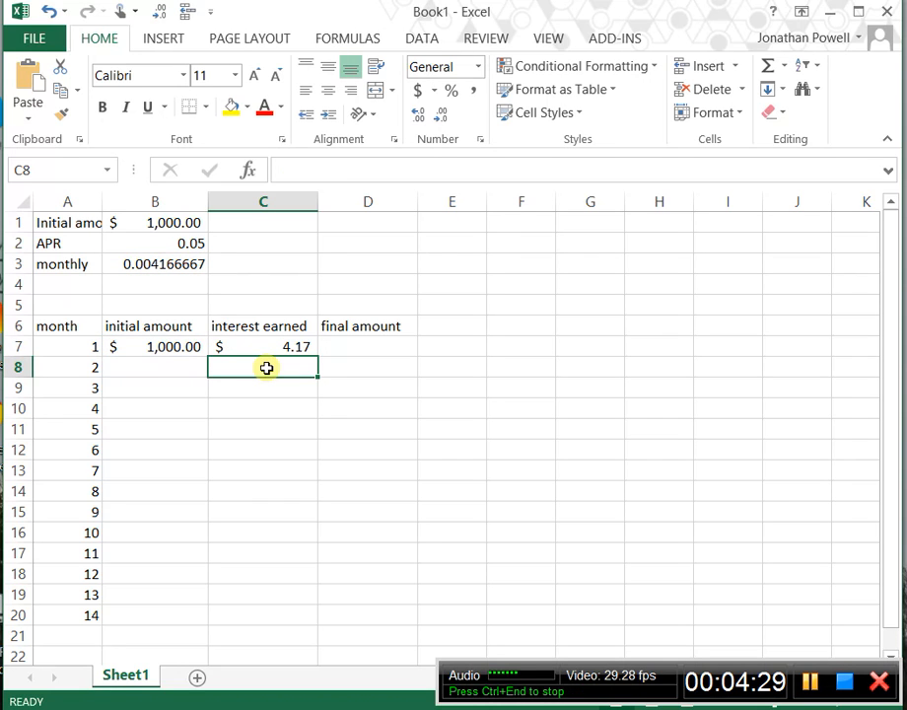
pyautogui.press('Up')
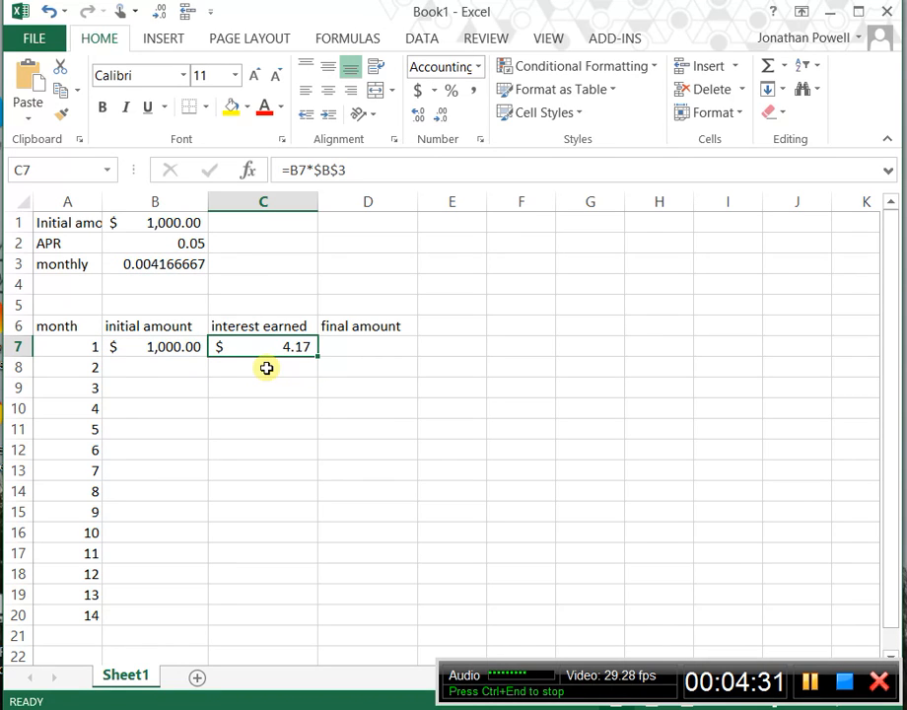
# Calculate the first month's final amount in cell D7 with the formula =B7+C7.
pyautogui.press('Right')
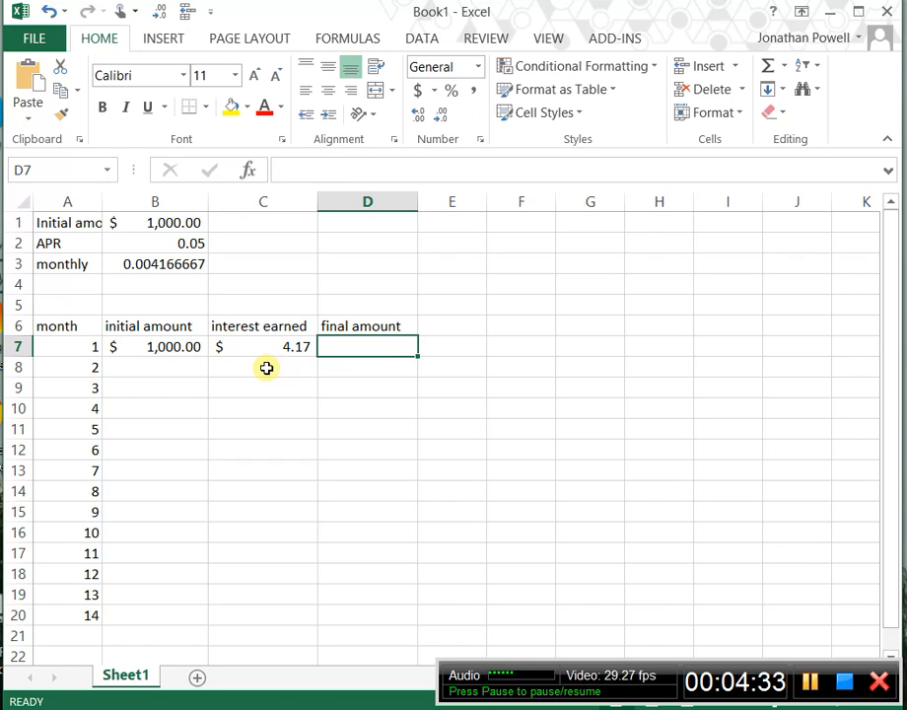
pyautogui.write('=')
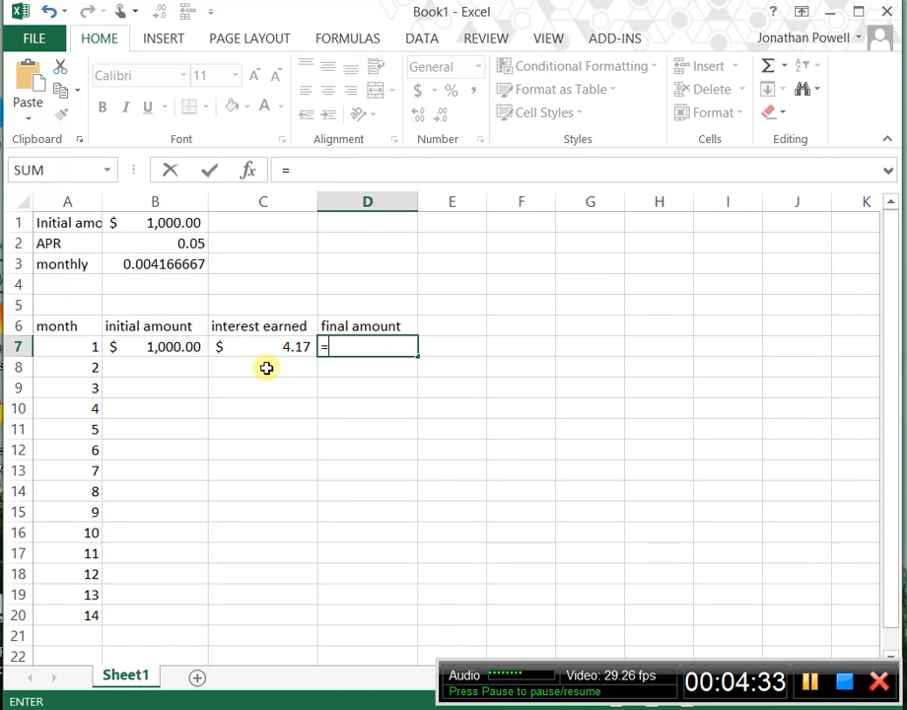
pyautogui.click(177, 345)
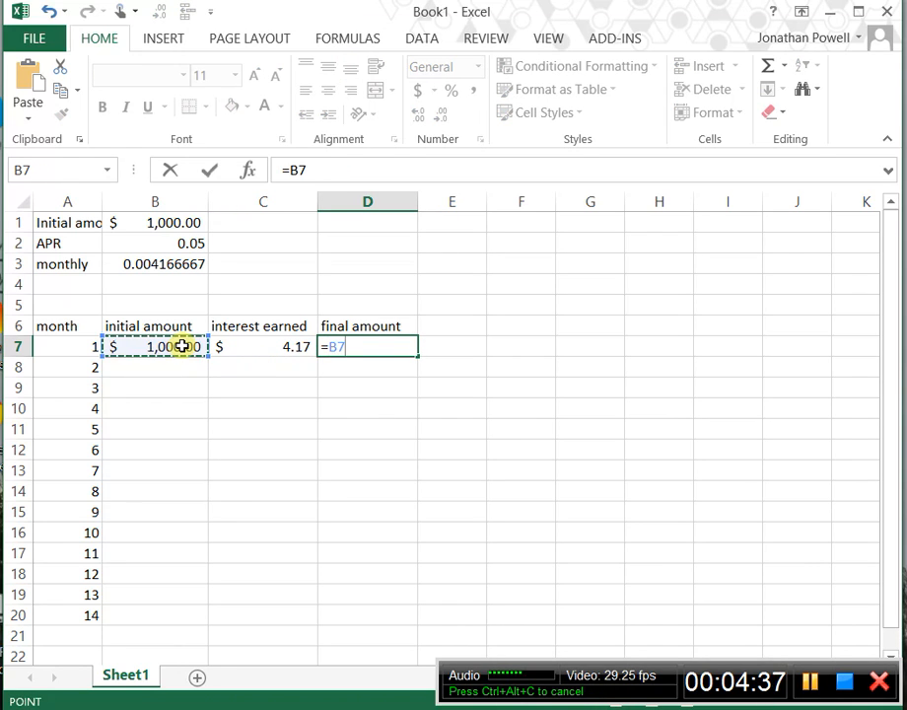
pyautogui.write('+')
pyautogui.click(257, 346)
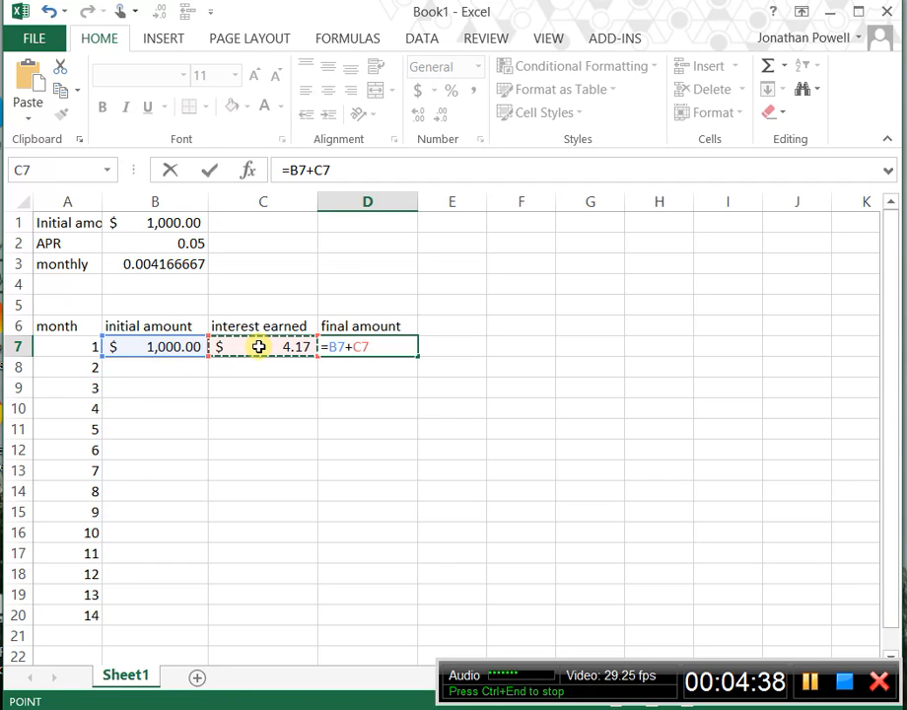
pyautogui.press('Return')
pyautogui.press('Up')
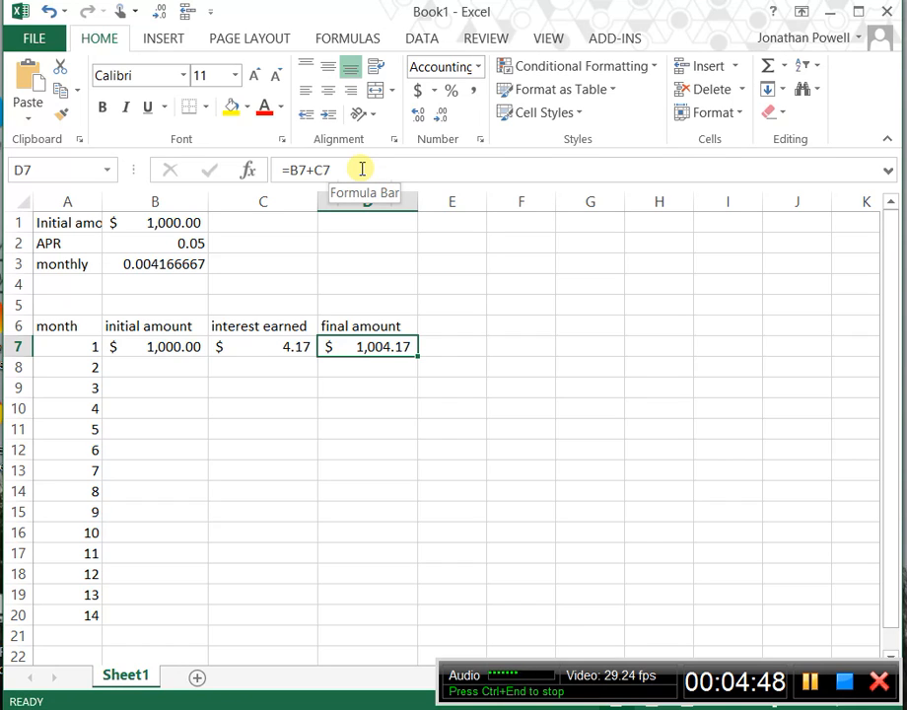
# Link the second month's initial amount in cell B8 to the previous final amount with the formula =D7.
pyautogui.click(172, 368)
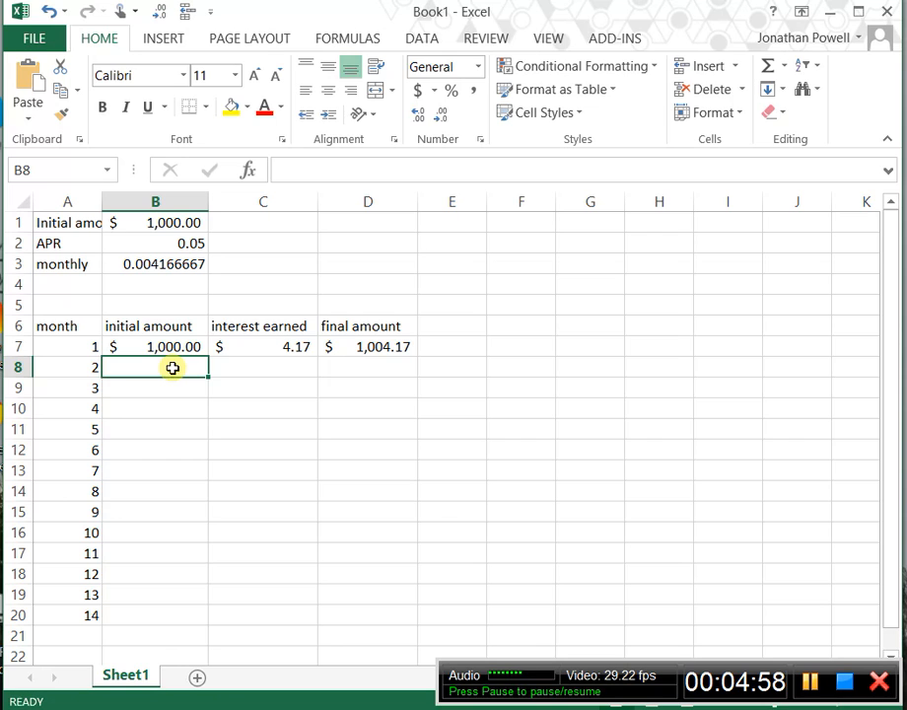
pyautogui.write('=')
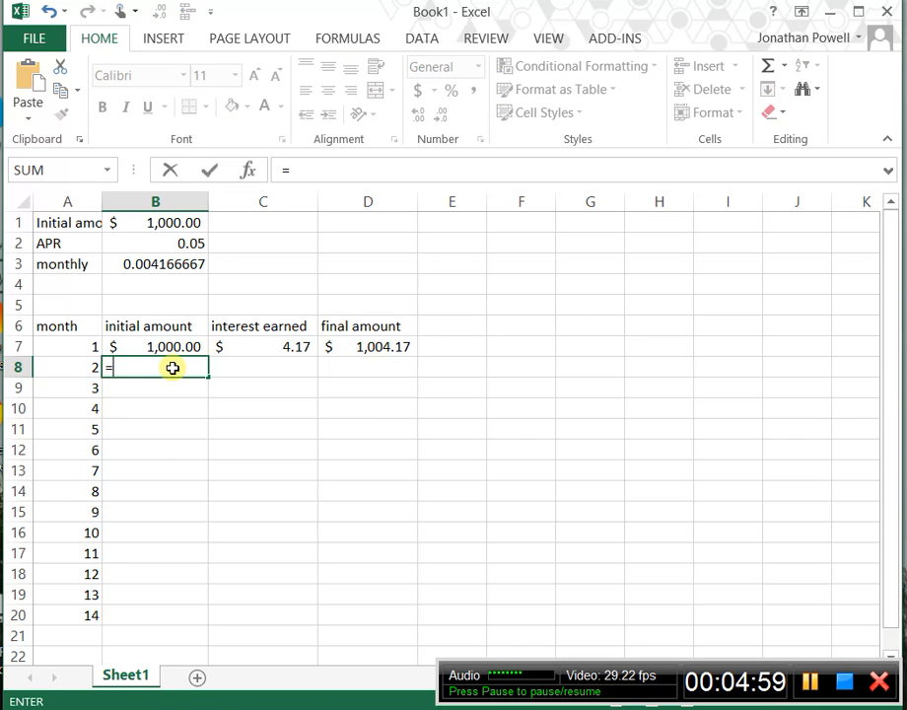
pyautogui.click(366, 350)
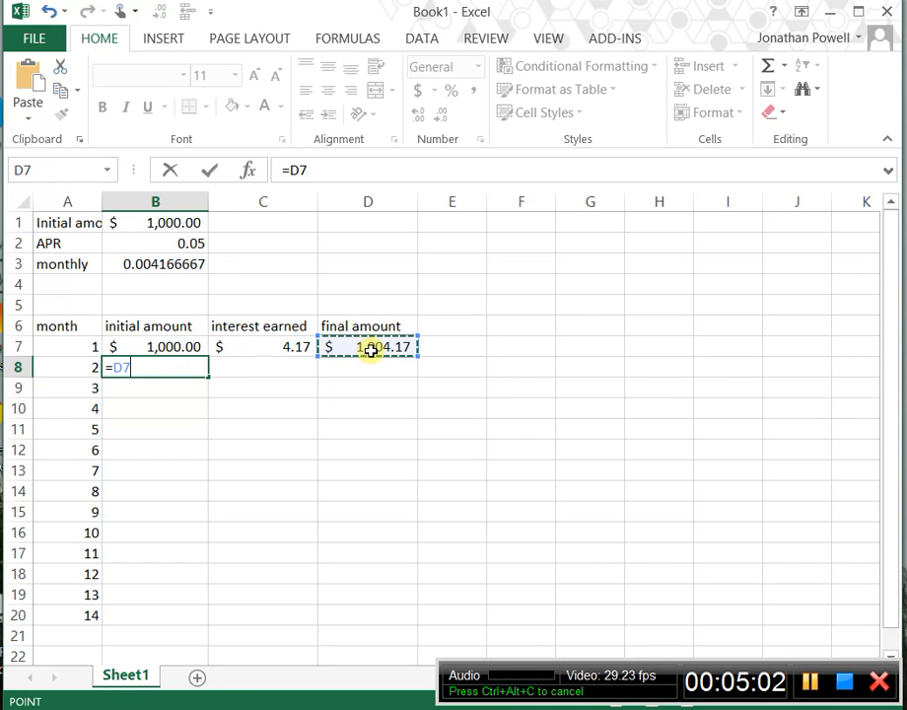
pyautogui.press('Return')
pyautogui.press('Up')
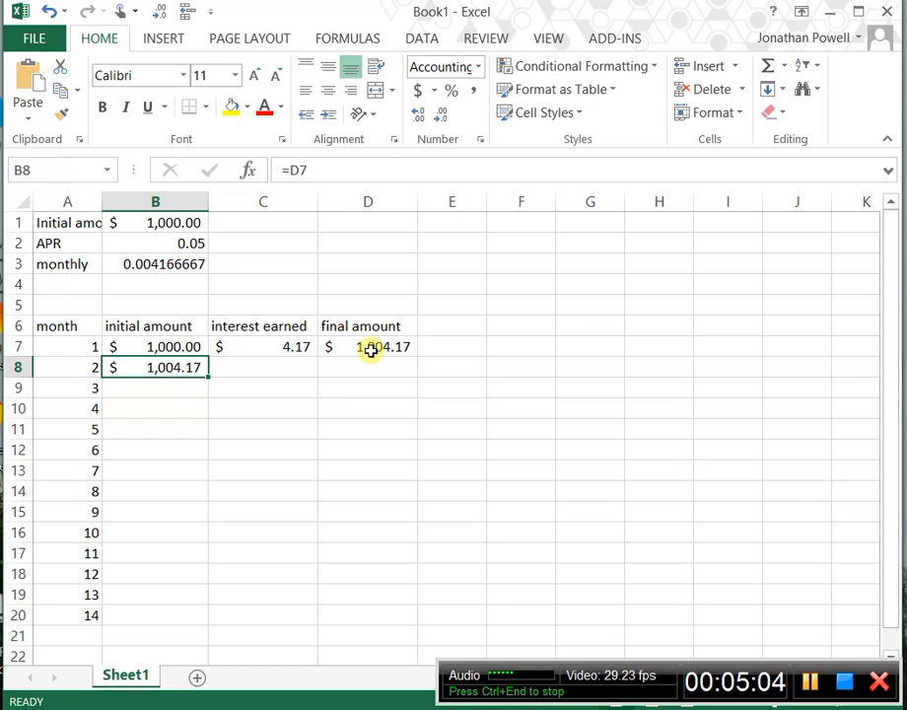
# Fill the interest earned and final amount formulas from C7:D7 down into row 8.
pyautogui.press('Right')
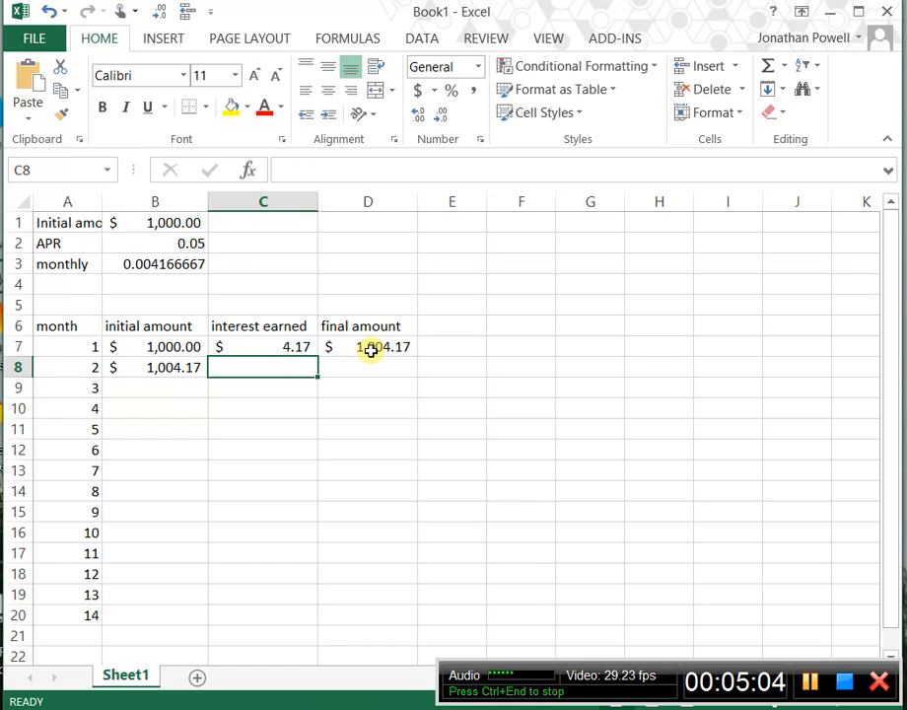
pyautogui.click(308, 347)
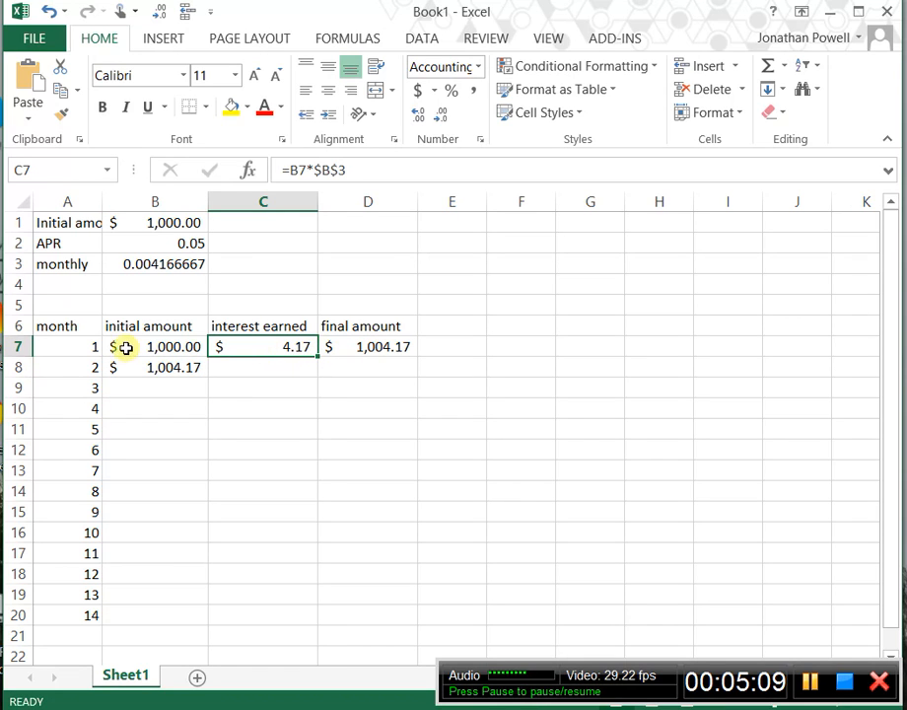
pyautogui.click(287, 367)
pyautogui.rightClick(392, 348)
pyautogui.press('Escape')
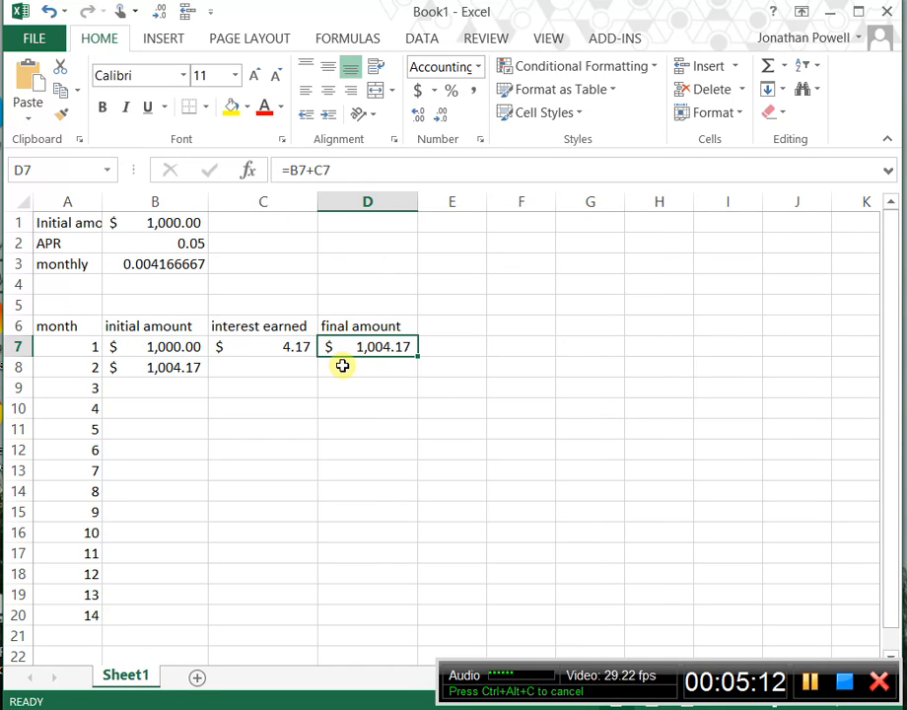
pyautogui.moveTo(293, 345); pyautogui.dragTo(347, 362)
pyautogui.hotkey('ctrl', 'd')
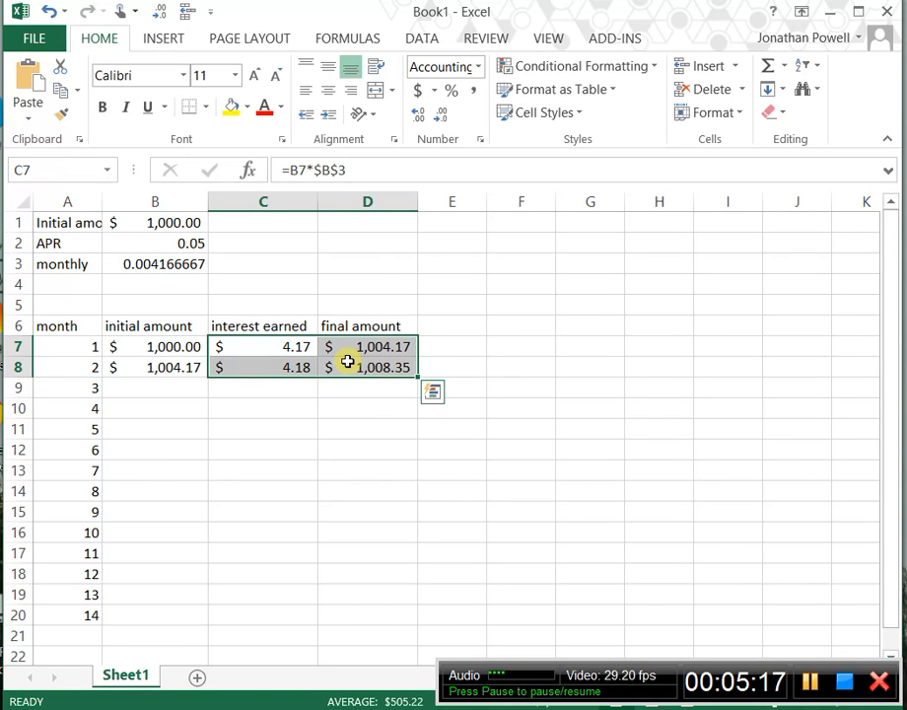
# Compare the interest earned and final amount formulas in rows 7 and 8 to check how their references shift.
pyautogui.click(306, 370)
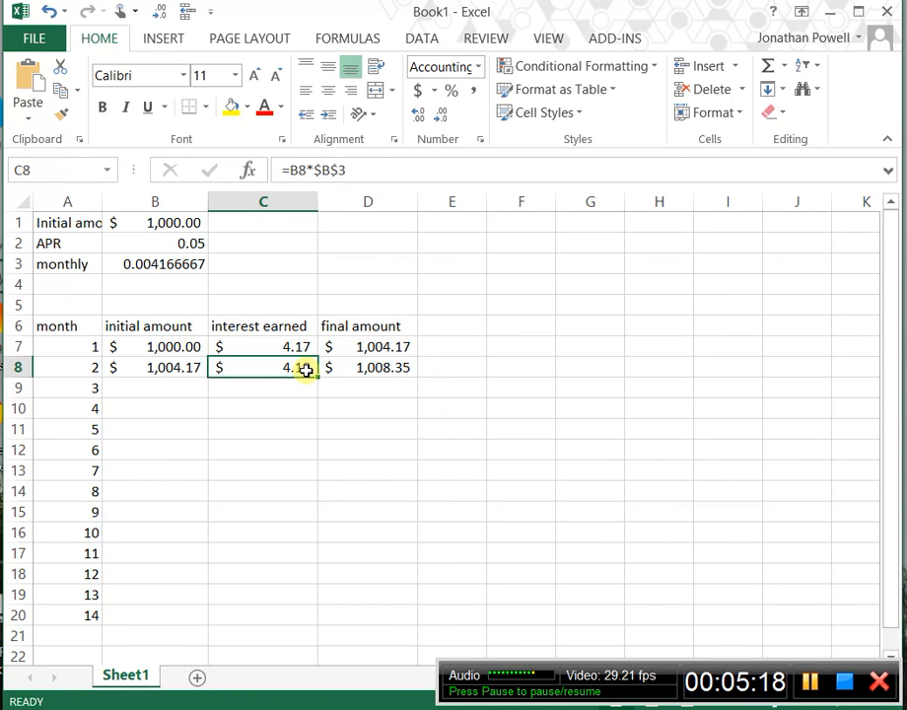
pyautogui.press('Up')
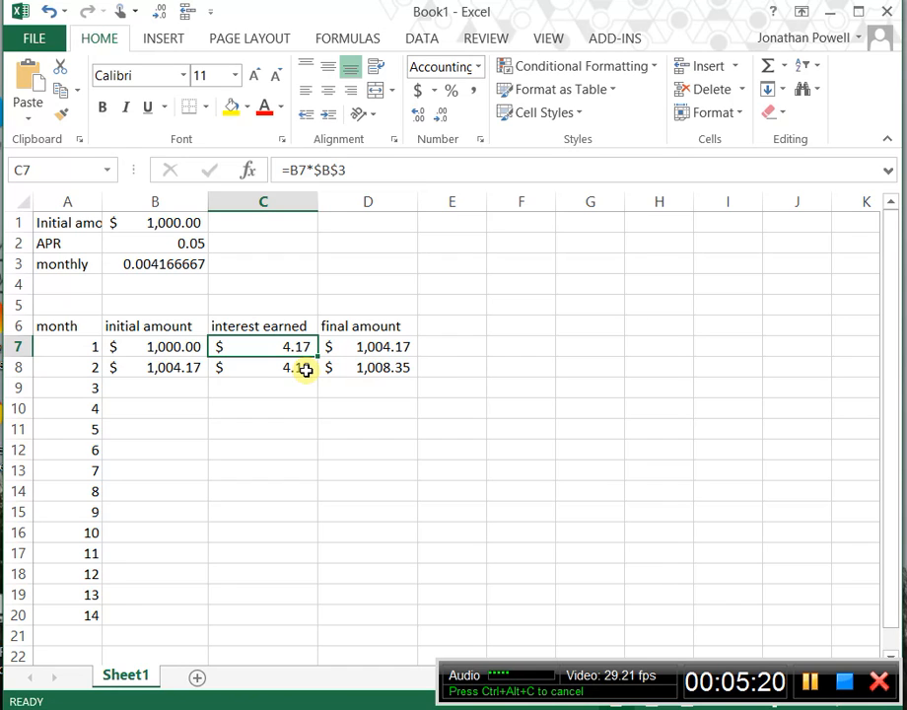
pyautogui.press('Down')
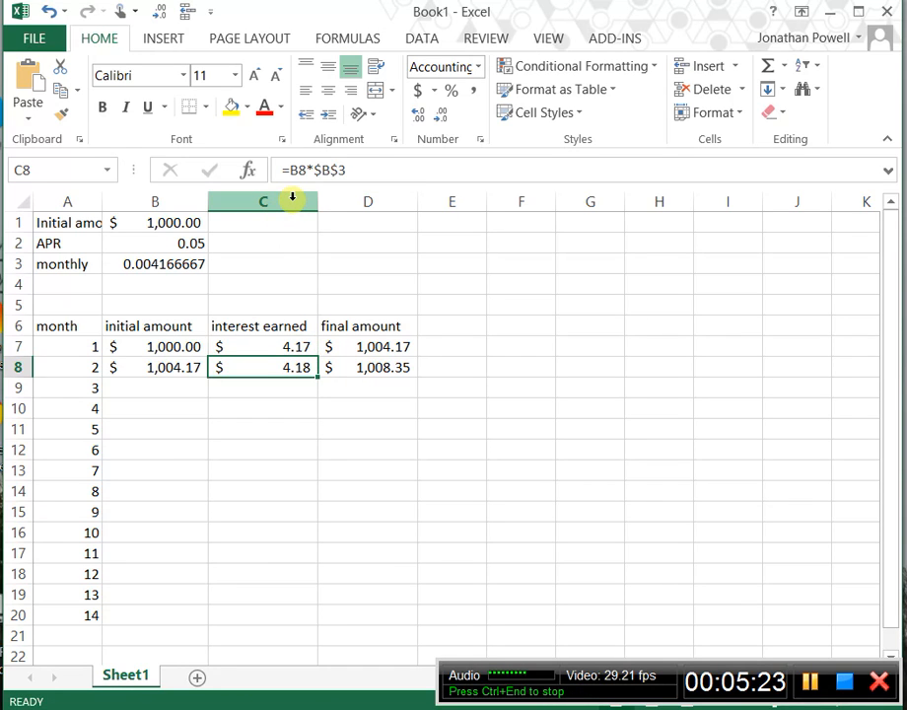
pyautogui.press('Right')
pyautogui.press('Up')
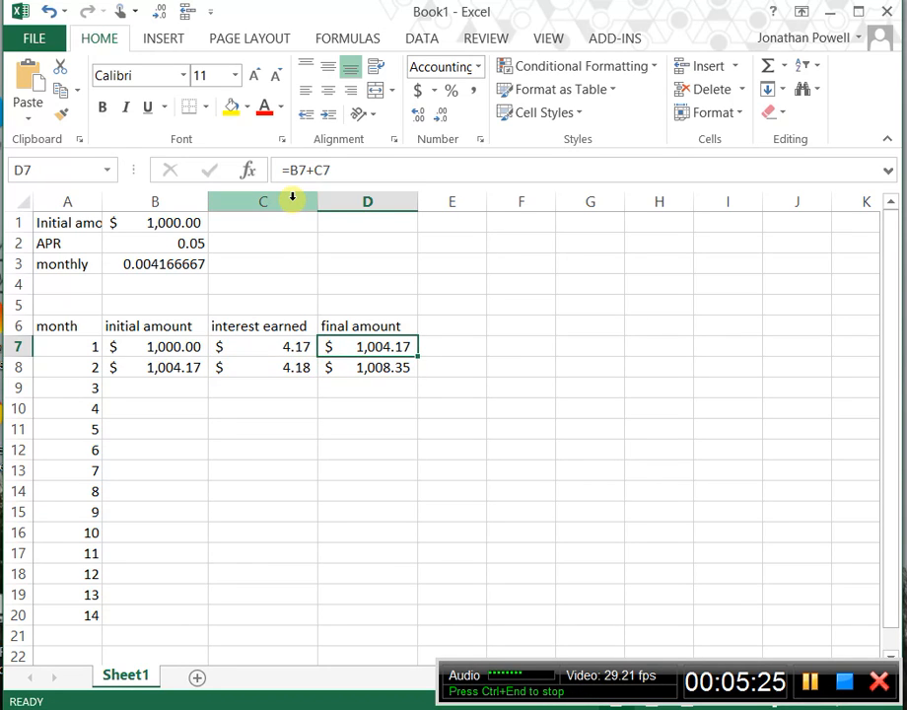
pyautogui.press('Down')
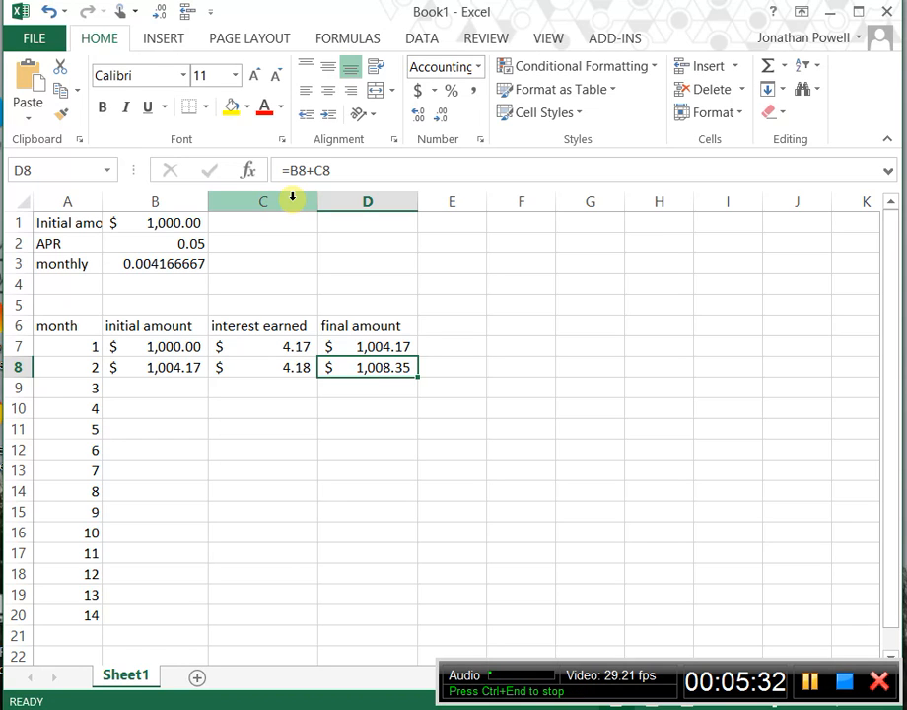
pyautogui.press('Up')
pyautogui.press('Down')
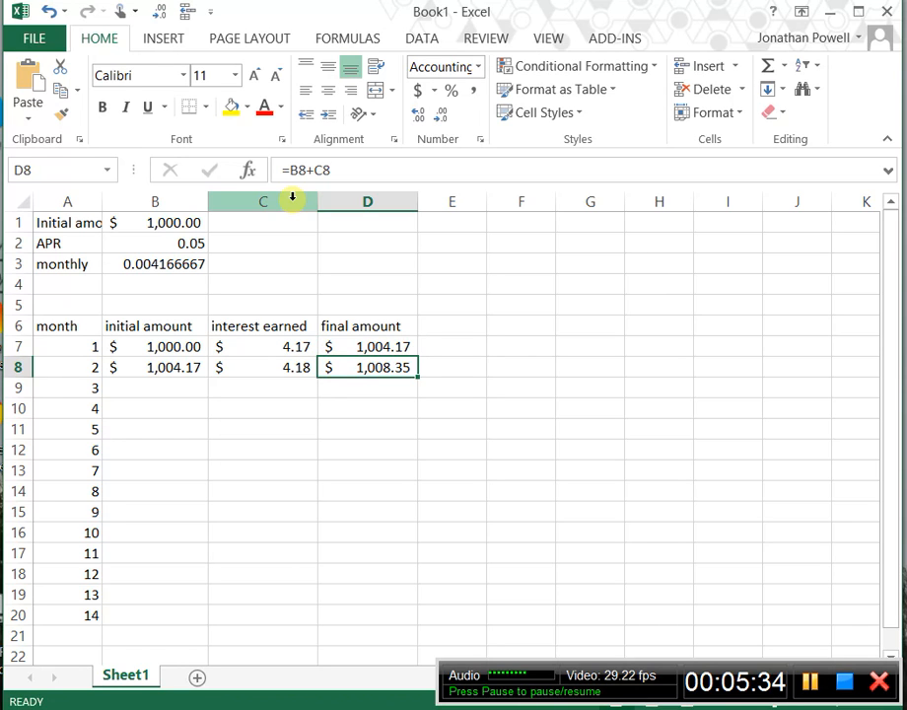
# Fill the initial amount, interest earned and final amount formulas from row 8 down through row 20.
pyautogui.keyDown('shift'); pyautogui.click(173, 612); pyautogui.keyUp('shift')
pyautogui.hotkey('ctrl', 'd')
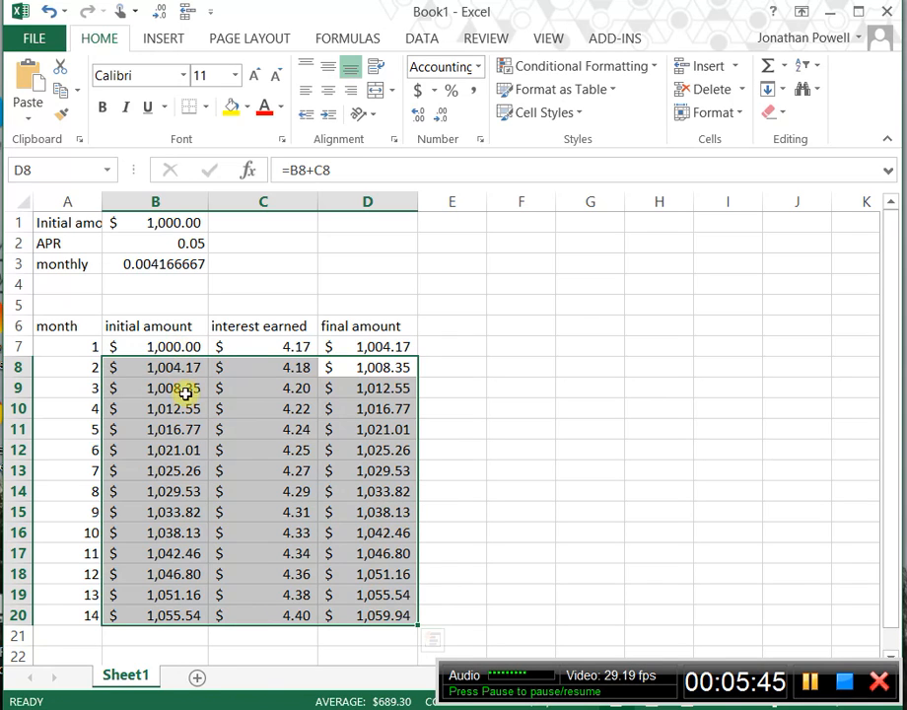
pyautogui.click(262, 615)
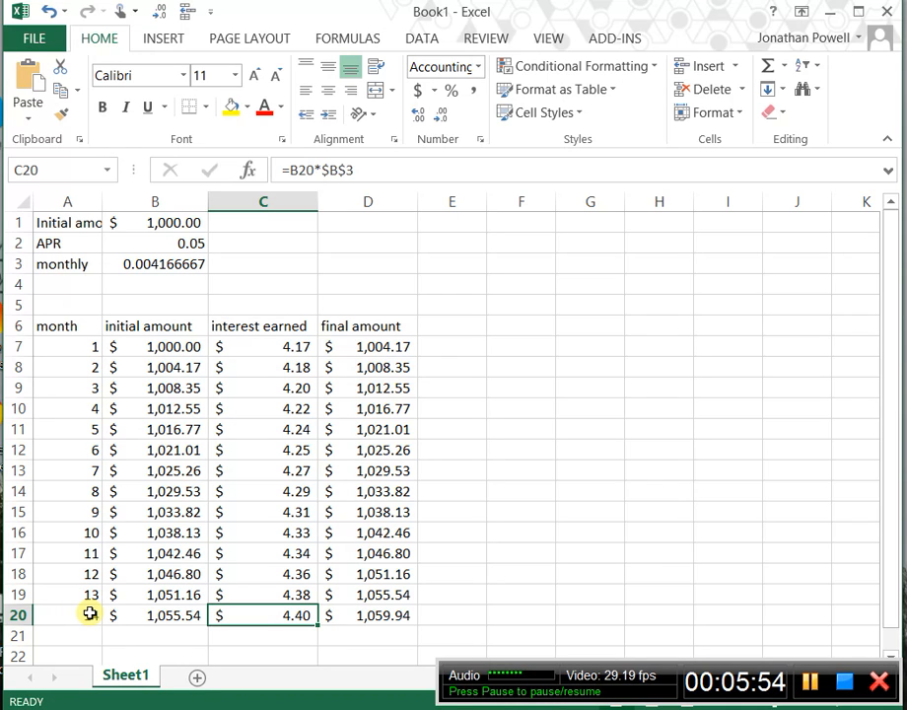
# Extend the whole table in columns A to D by filling row 20 down through row 127.
pyautogui.moveTo(90, 613); pyautogui.dragTo(356, 640)
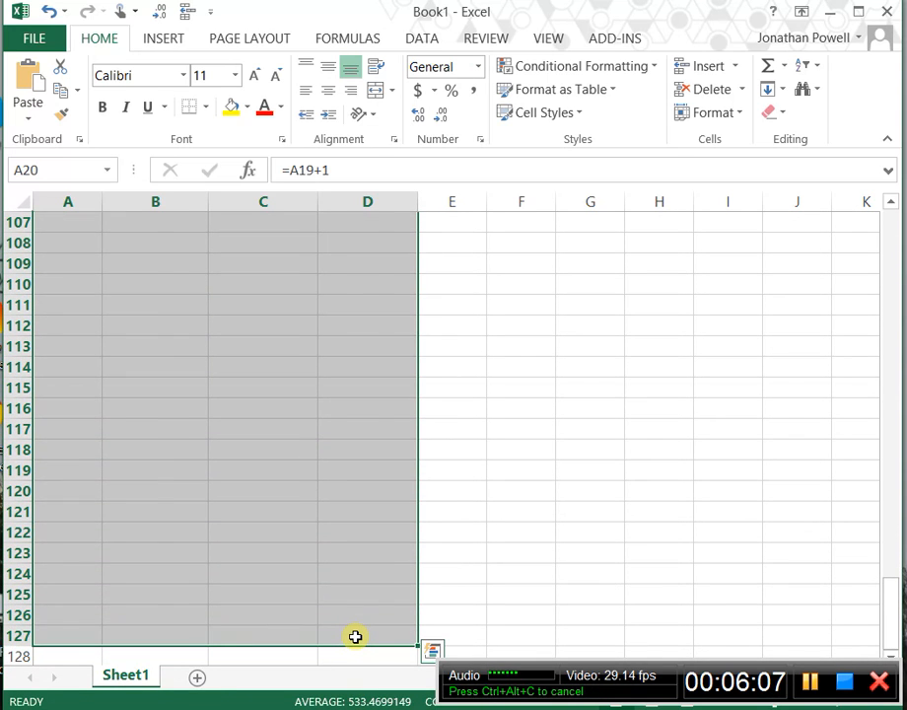
pyautogui.hotkey('ctrl', 'd')
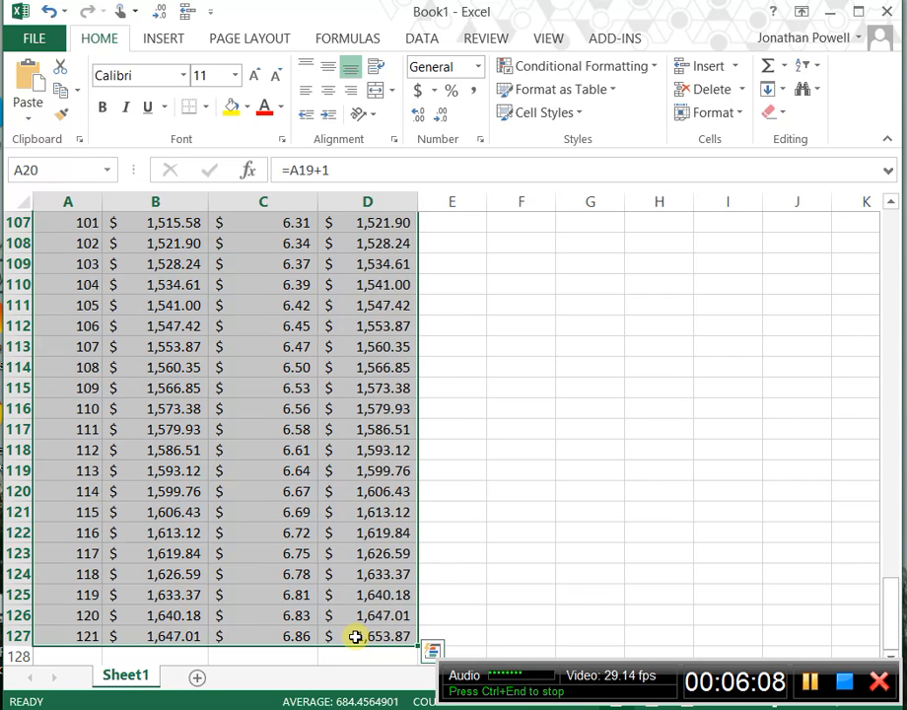
# Clear the extra month 121 row by emptying cells A127 through D127.
pyautogui.click(91, 637)
pyautogui.press('BackSpace')
pyautogui.press('Tab')
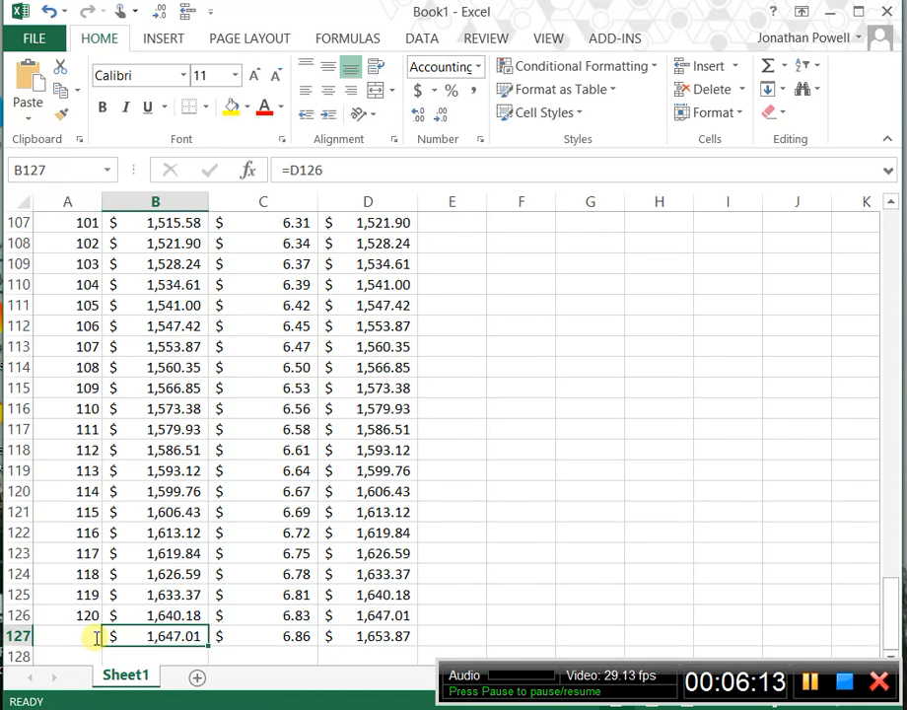
pyautogui.press('BackSpace')
pyautogui.press('Tab')
pyautogui.press('BackSpace')
pyautogui.press('Tab')
pyautogui.press('BackSpace')
pyautogui.press('Tab')
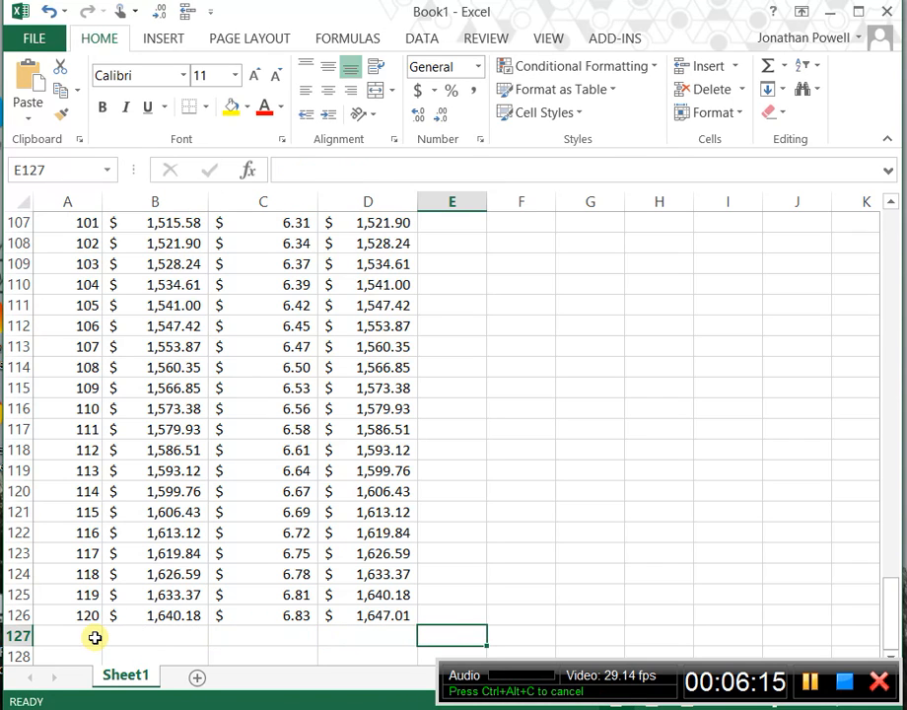
# Enter the formula =d126 in cell E1 to pull in the final amount for month 120.
pyautogui.press('Up')
pyautogui.press('Left')
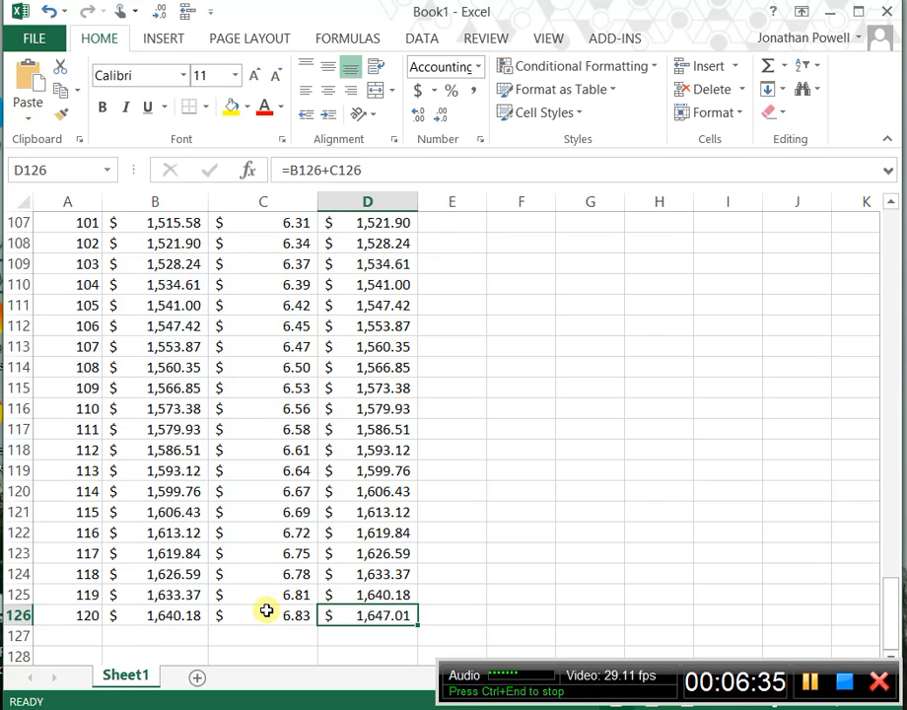
pyautogui.press('pageup')
pyautogui.press('pageup')
pyautogui.press('pageup')
pyautogui.press('pageup')
pyautogui.press('pageup')
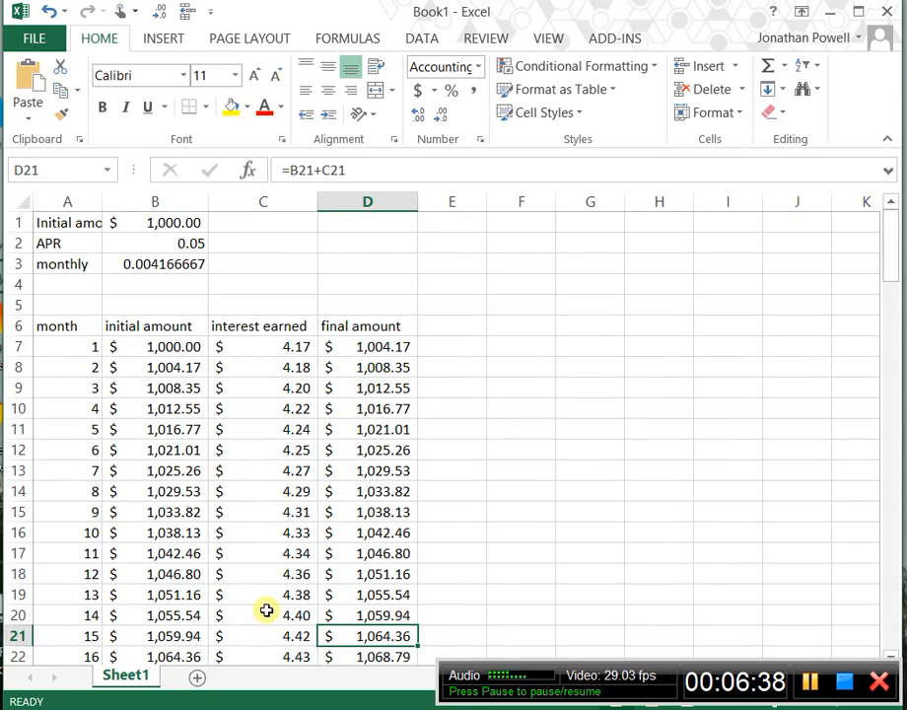
pyautogui.click(447, 228)
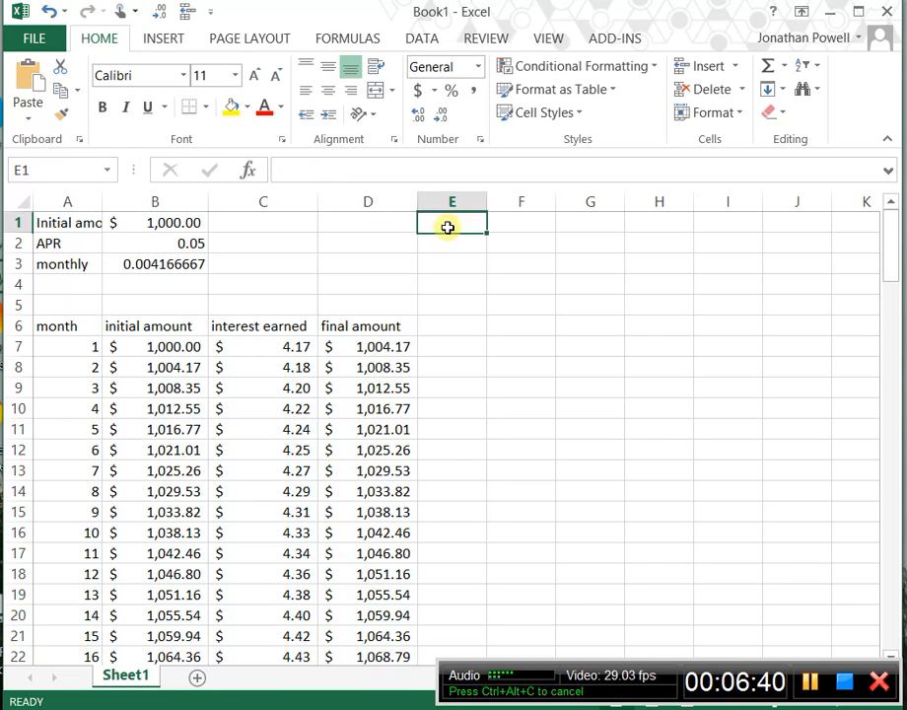
pyautogui.write('=d')
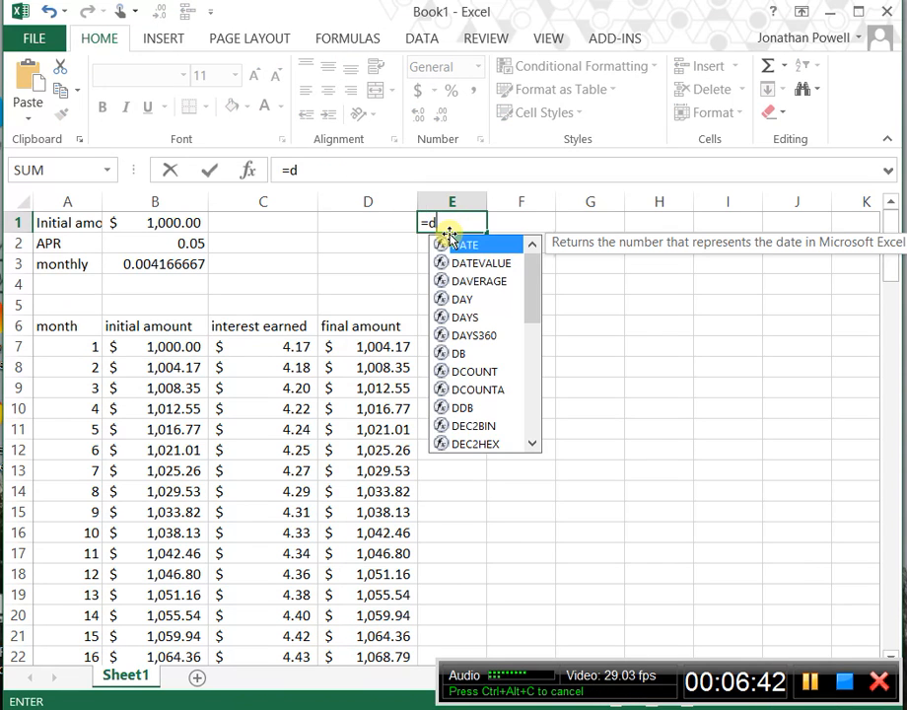
pyautogui.write('126')
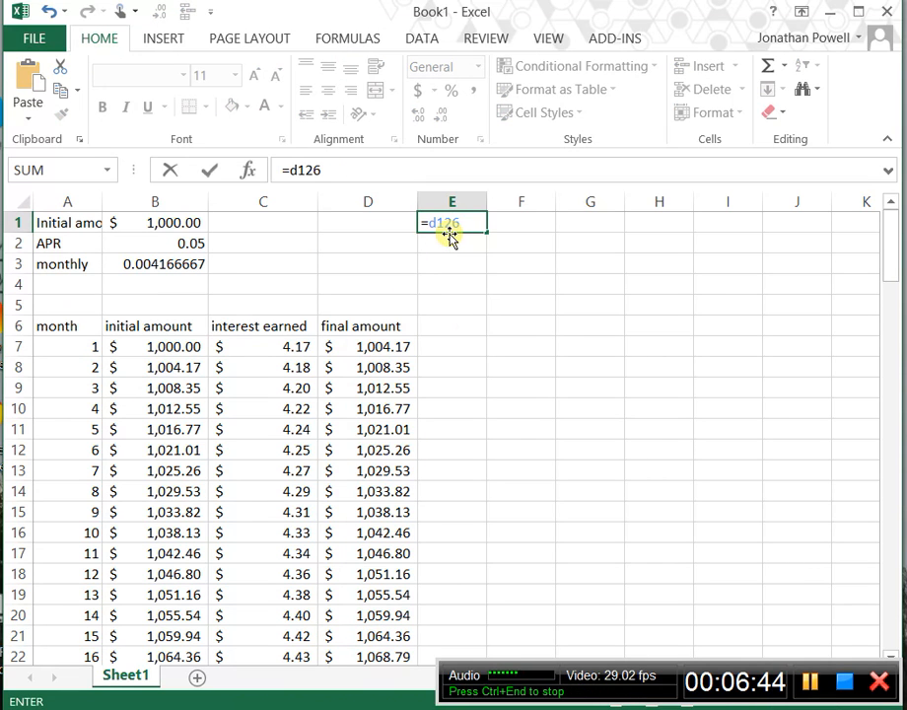
pyautogui.press('Return')
# Widen column E slightly and label cell D1 "at 10 yr.".
pyautogui.press('Up')
pyautogui.press('Left')
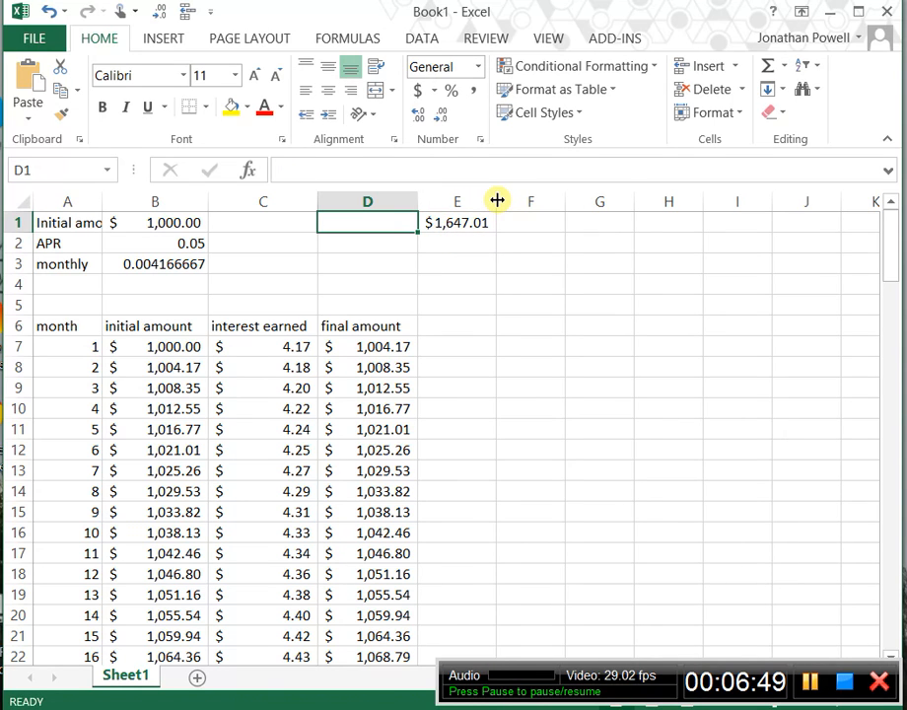
pyautogui.moveTo(497, 200); pyautogui.dragTo(506, 201)
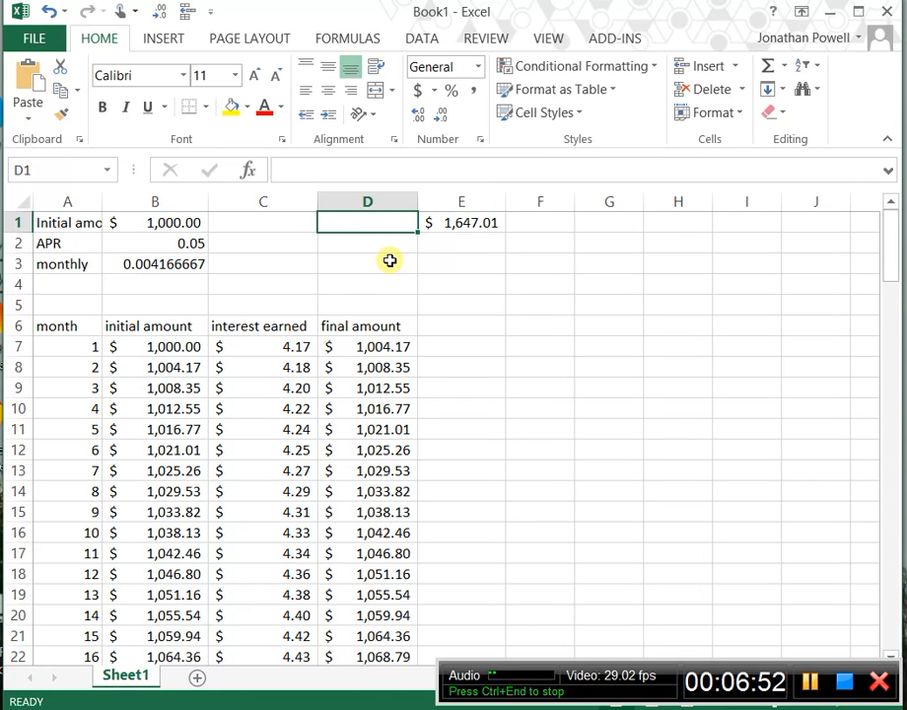
pyautogui.write('at 10 ')
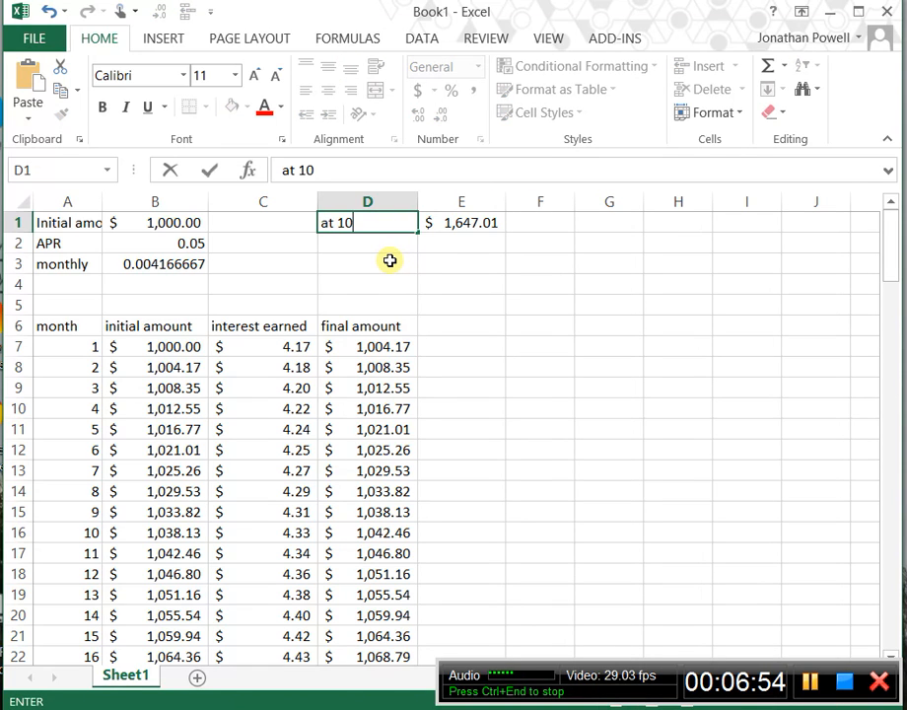
pyautogui.write('yr.')
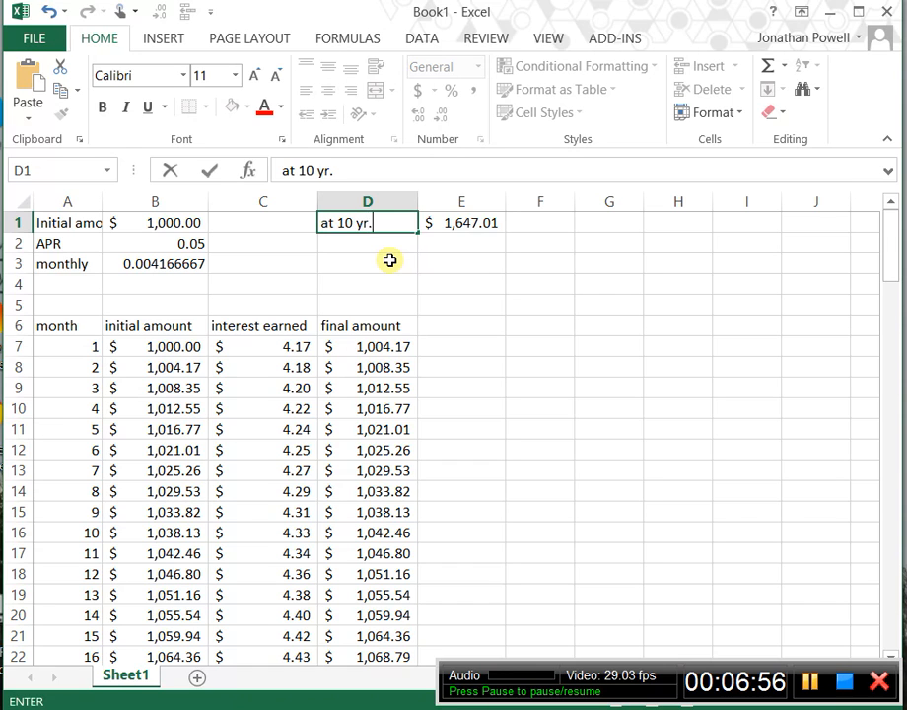
pyautogui.press('Tab')
# Change the APR in B2 to .06 to test its effect on the ten-year amount.
pyautogui.press('Down')
pyautogui.press('Left')
pyautogui.press('Left')
pyautogui.press('Left')
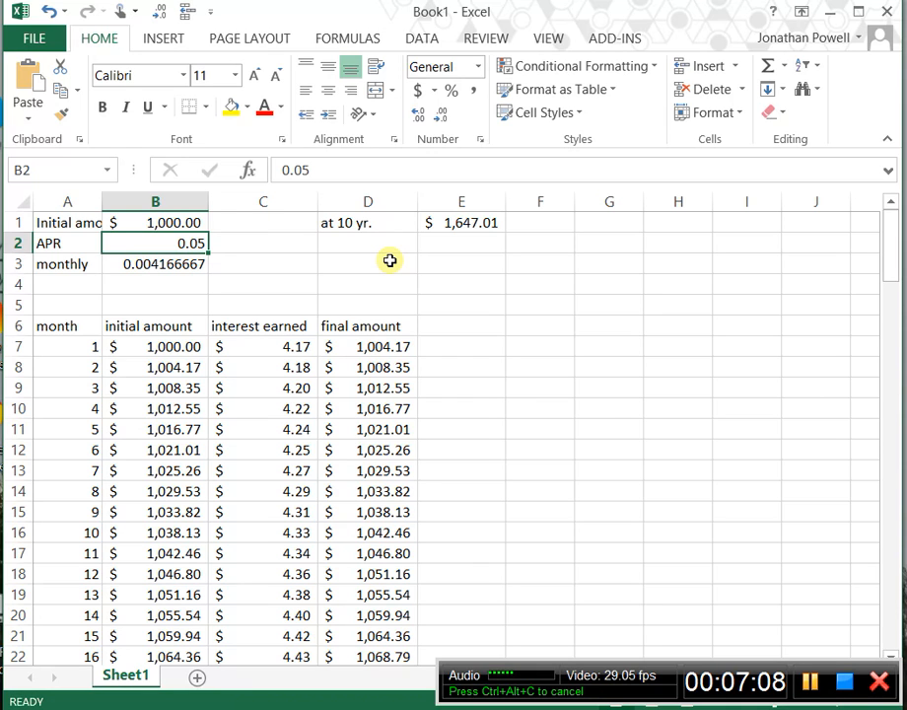
pyautogui.write('.06')
pyautogui.press('Return')
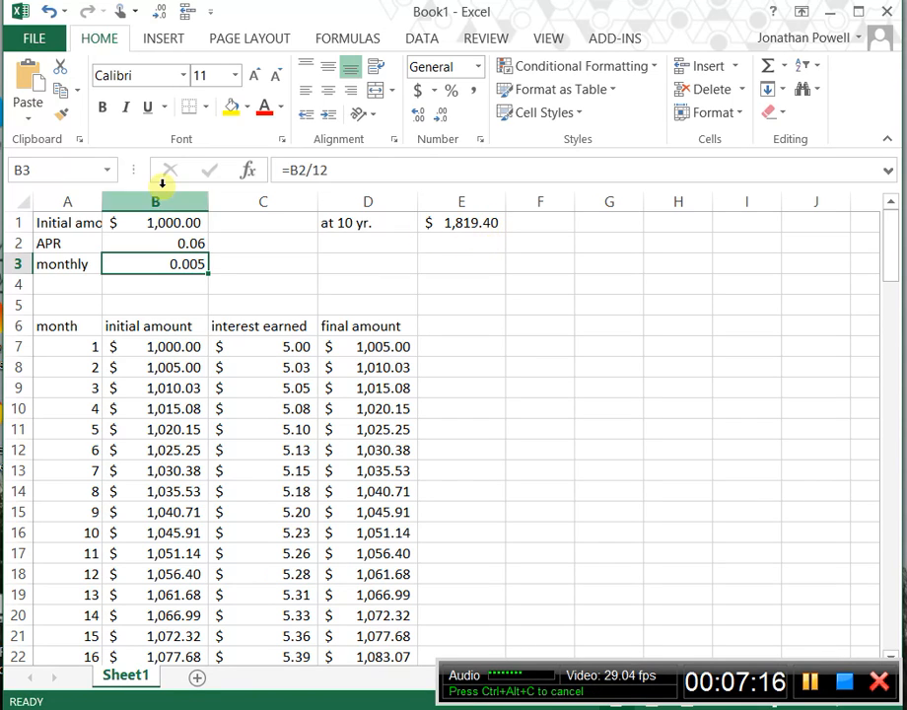
# Change the APR in B2 to .1 to test a higher rate.
pyautogui.click(190, 241)
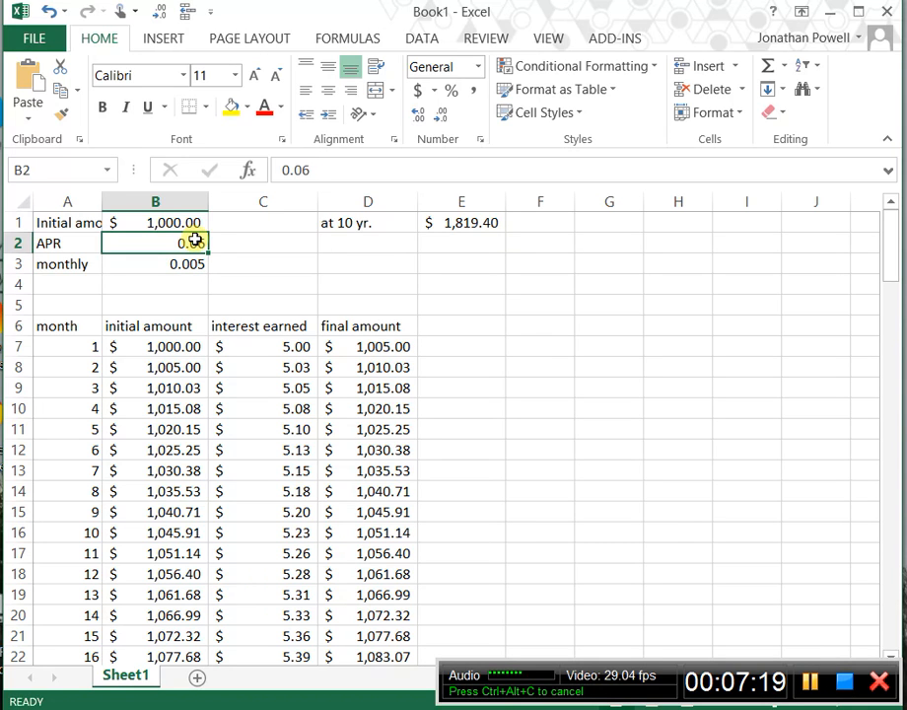
pyautogui.write('.1')
pyautogui.press('Return')
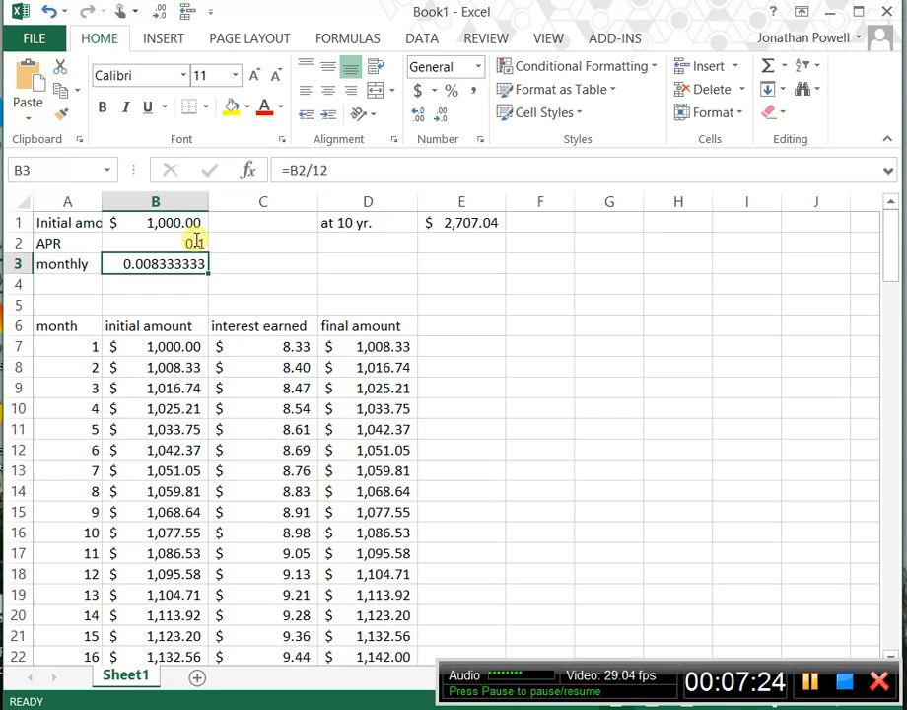
# Restore the APR in B2 to .05.
pyautogui.click(196, 240)
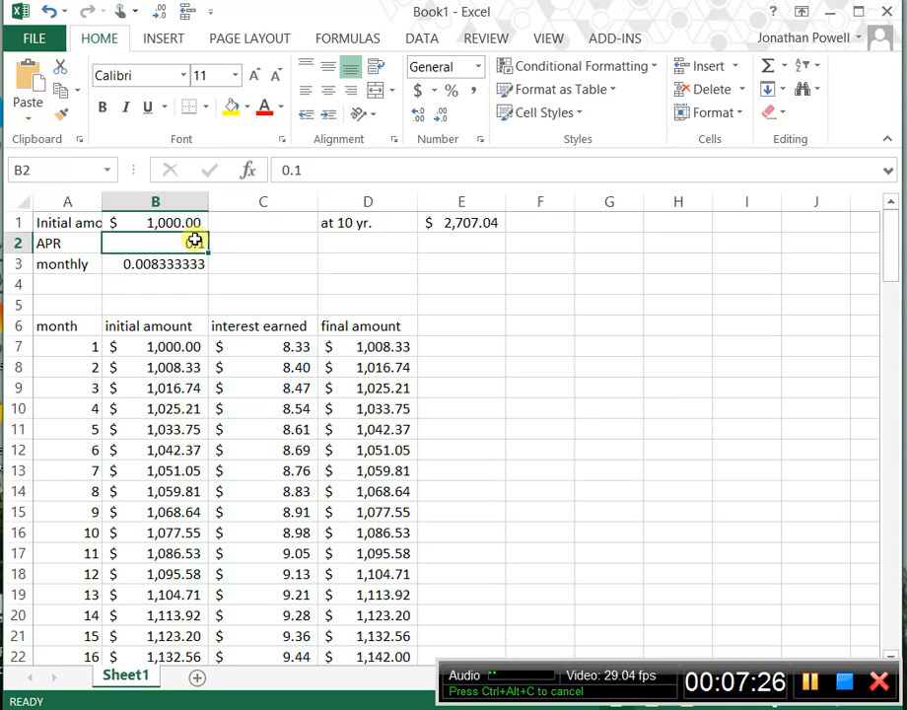
pyautogui.write('.05')
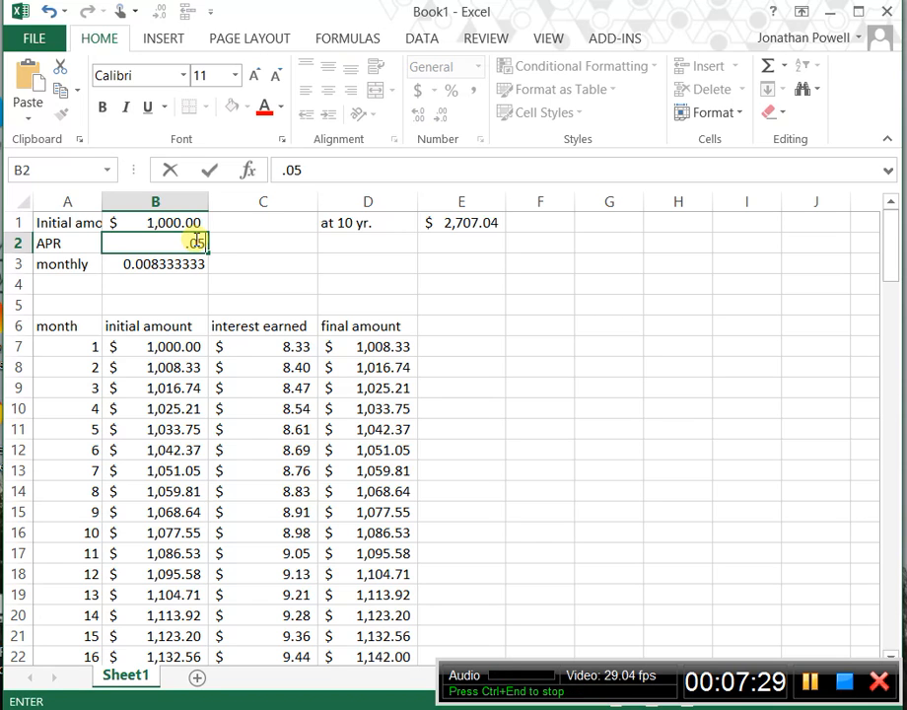
pyautogui.press('Return')
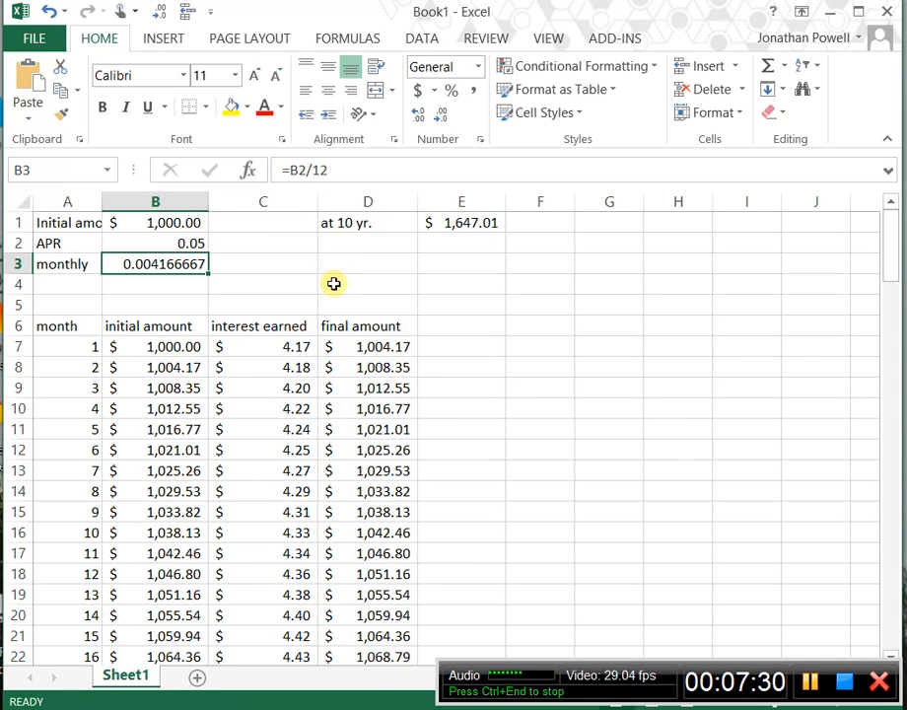